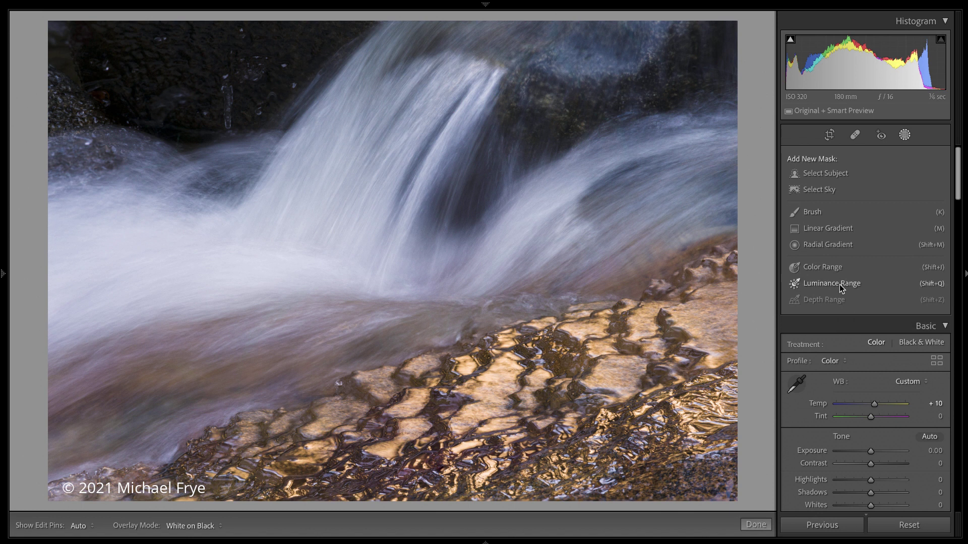
Add a brush mask with the Burn (Darken) effect and paint over the falling water at brush size 24.
left_click(825, 213)
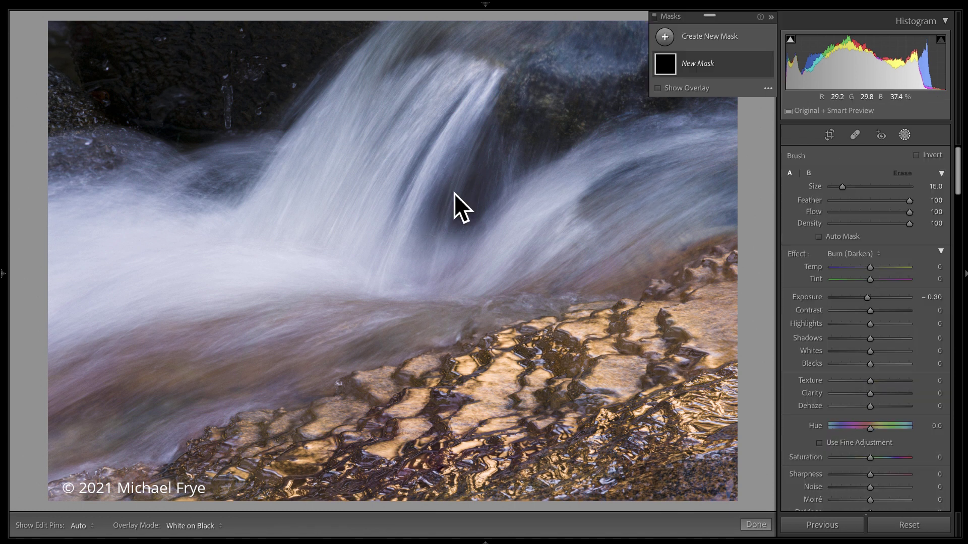
key("h")
key("bracketright")
key("bracketright")
key("bracketright")
mouse_move(453, 195)
left_mouse_down()
mouse_move(378, 313)
mouse_move(469, 413)
mouse_move(484, 323)
left_mouse_up()
key("h")
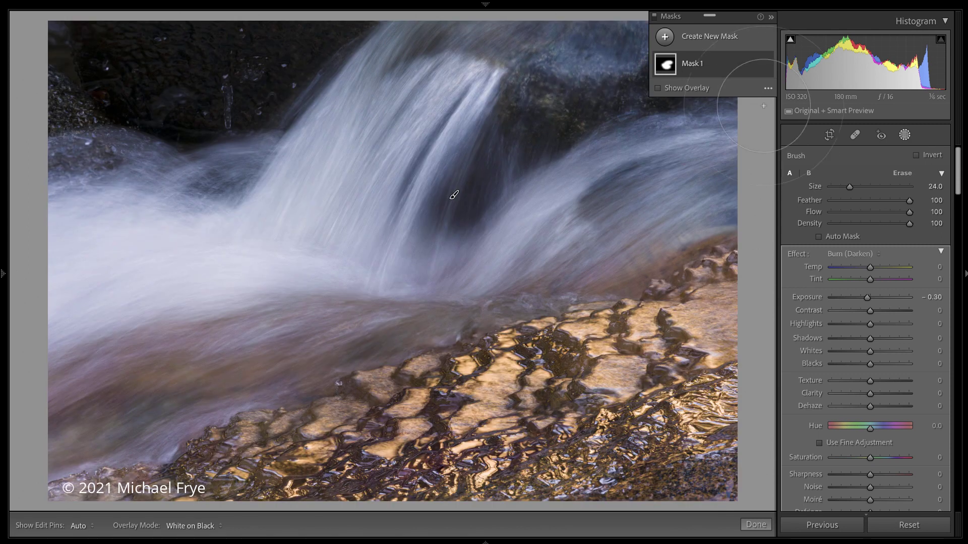
Add a Burn (Darken) linear gradient mask over the lower part of the photo, fading out near the waterfall's base, and close masking.
left_click(665, 38)
left_click(724, 117)
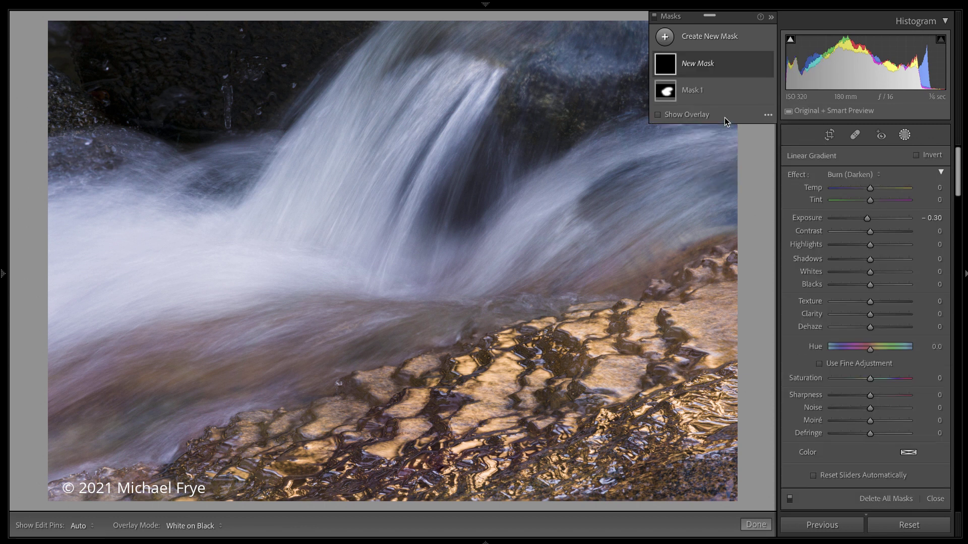
left_click_drag(451, 354, 450, 287)
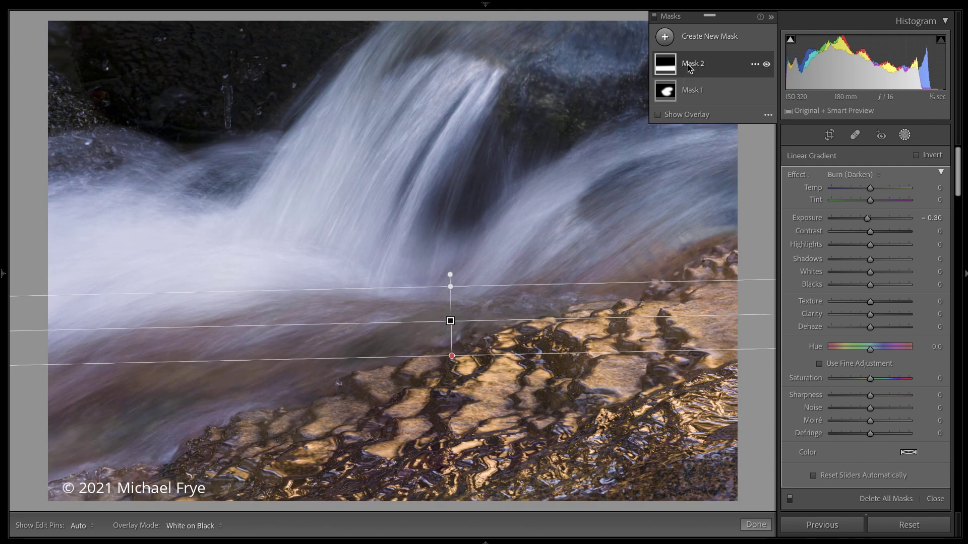
key("shift+w")
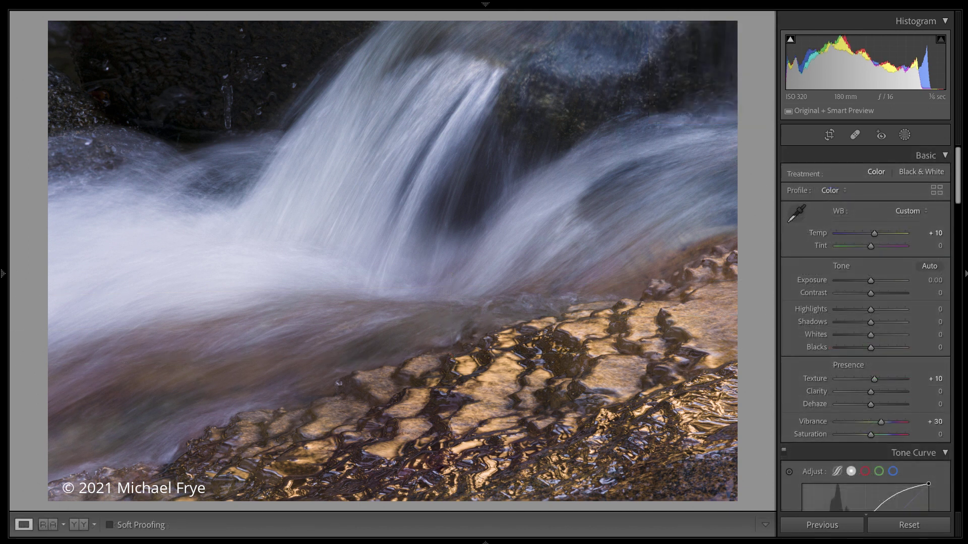
Go to the redwood forest photo, show its list of masks, and move on to the coastal photo's masks.
key("Right")
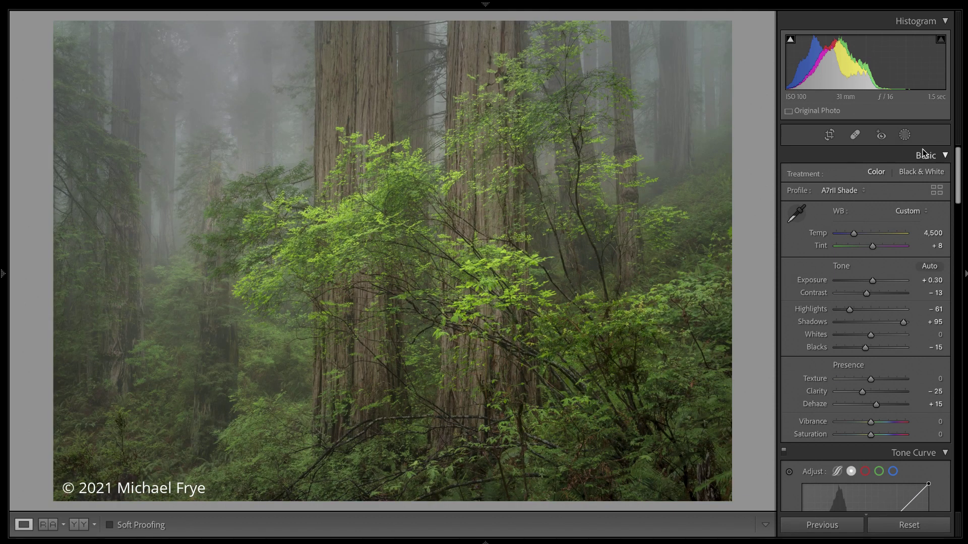
left_click(904, 135)
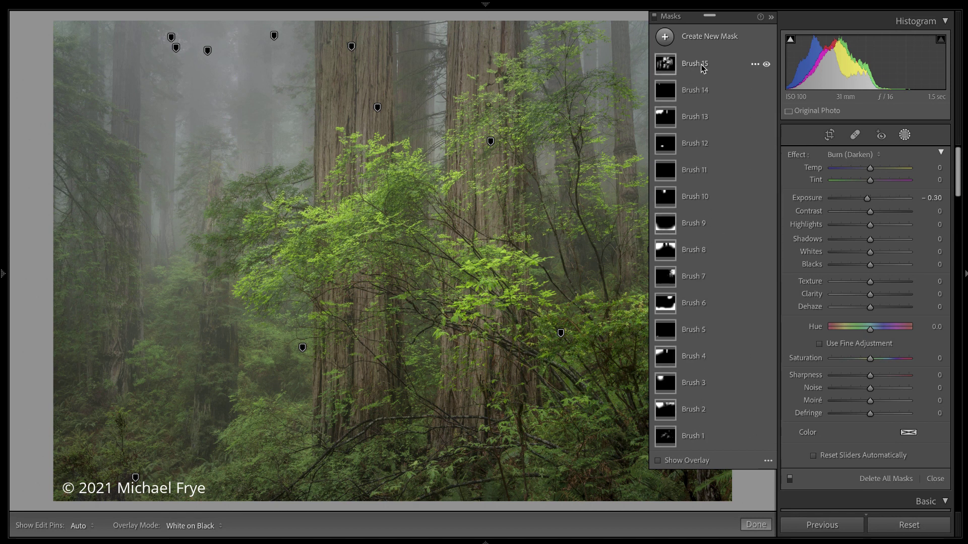
key("Right")
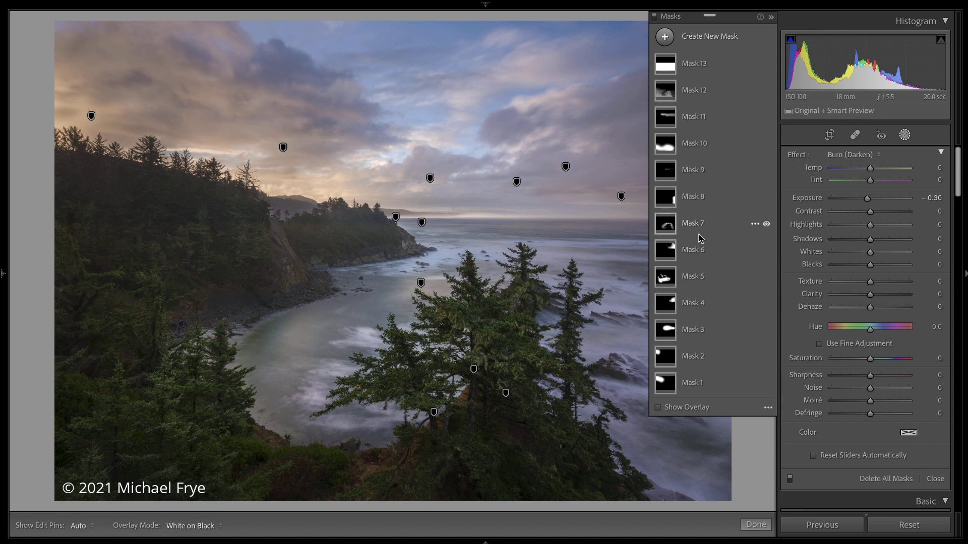
Select Mask 13 on the coastal photo, and close and reopen masking to deselect it.
left_click(666, 66)
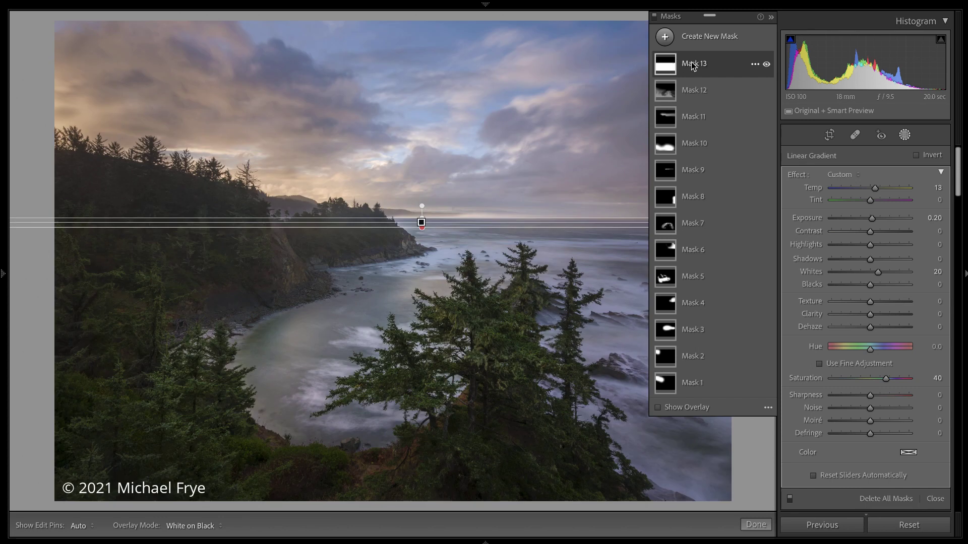
left_click(904, 136)
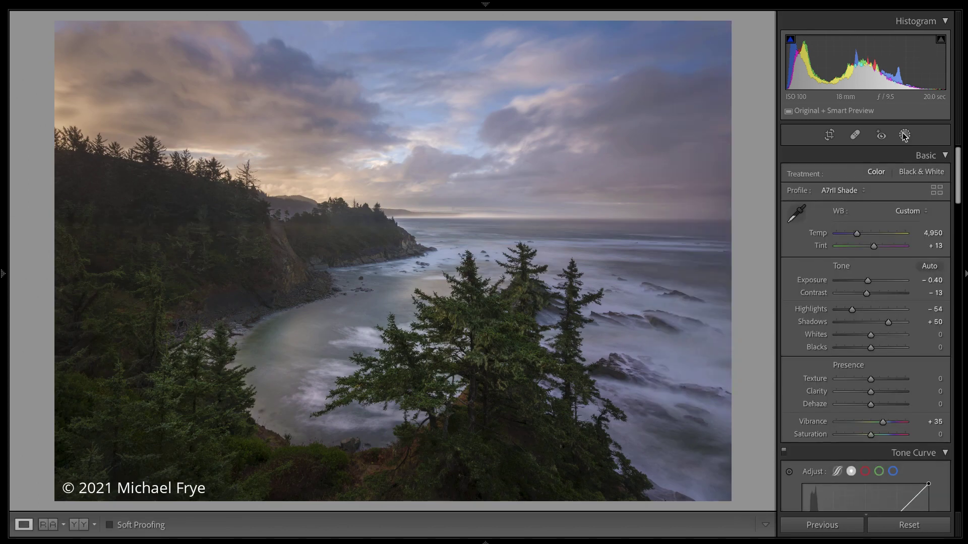
left_click(904, 136)
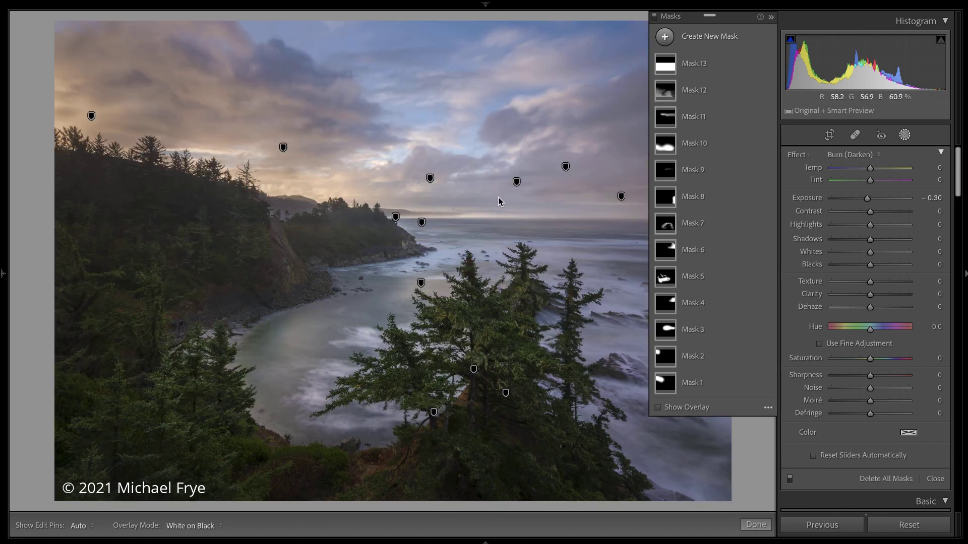
Preview mask coverage from the pins in the sky, select Mask 3 by its pin and expand its components.
mouse_move(517, 182)
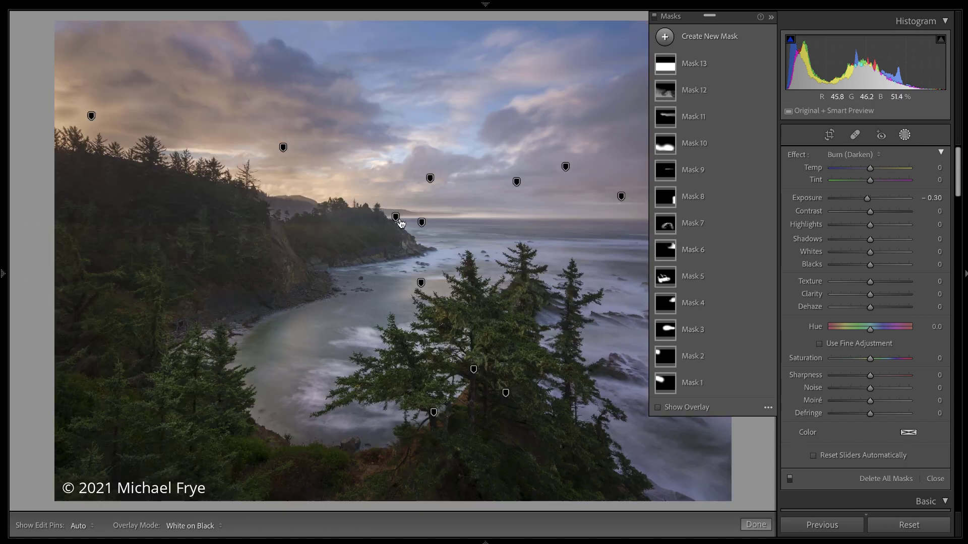
mouse_move(395, 220)
mouse_move(283, 149)
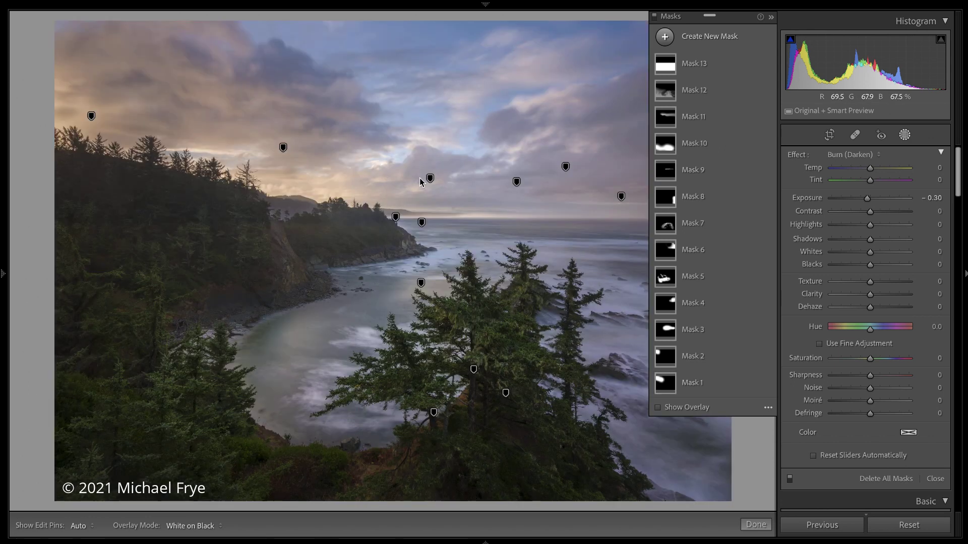
mouse_move(430, 182)
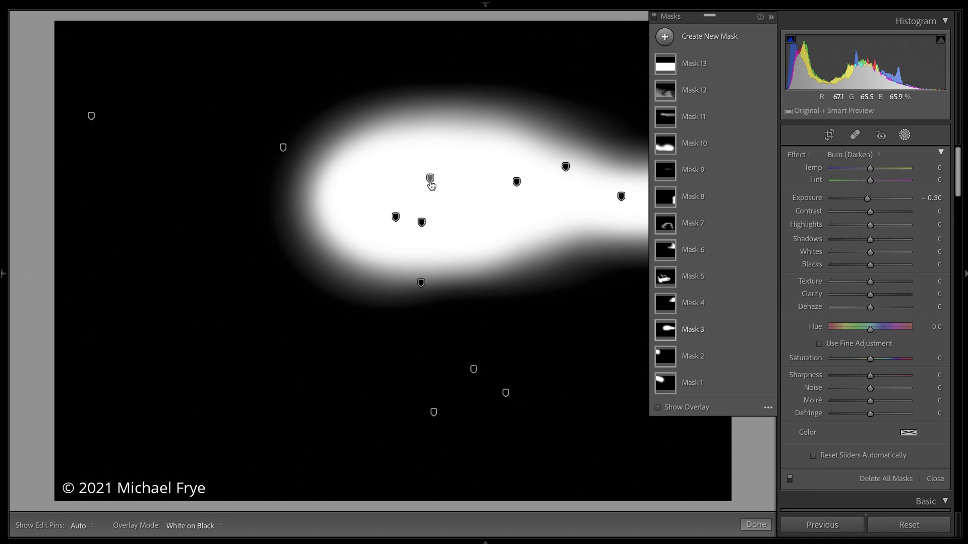
left_click(430, 179)
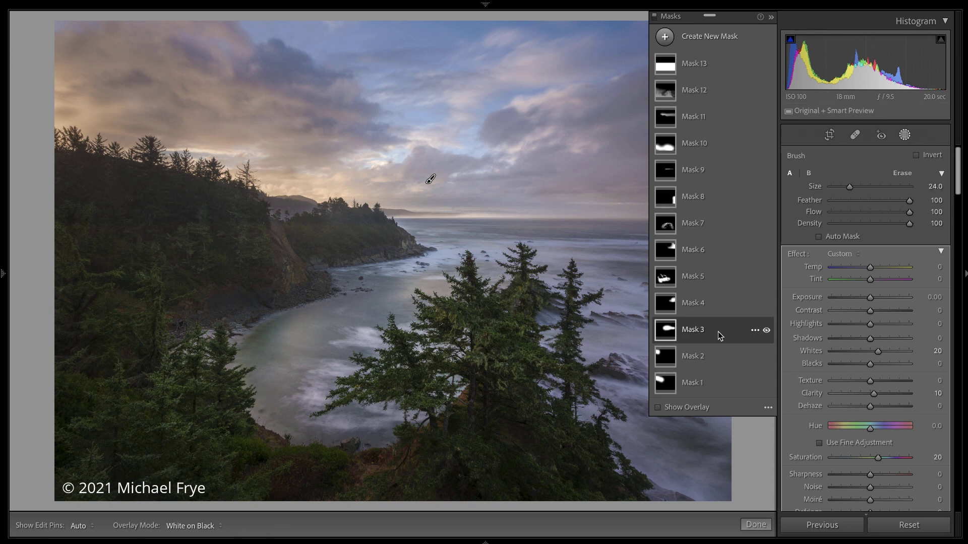
mouse_move(673, 335)
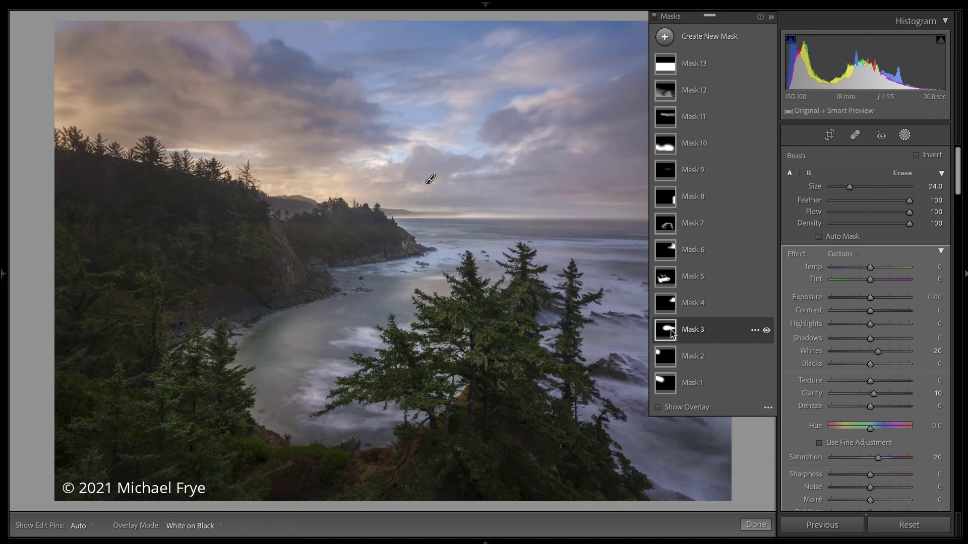
left_click(670, 334)
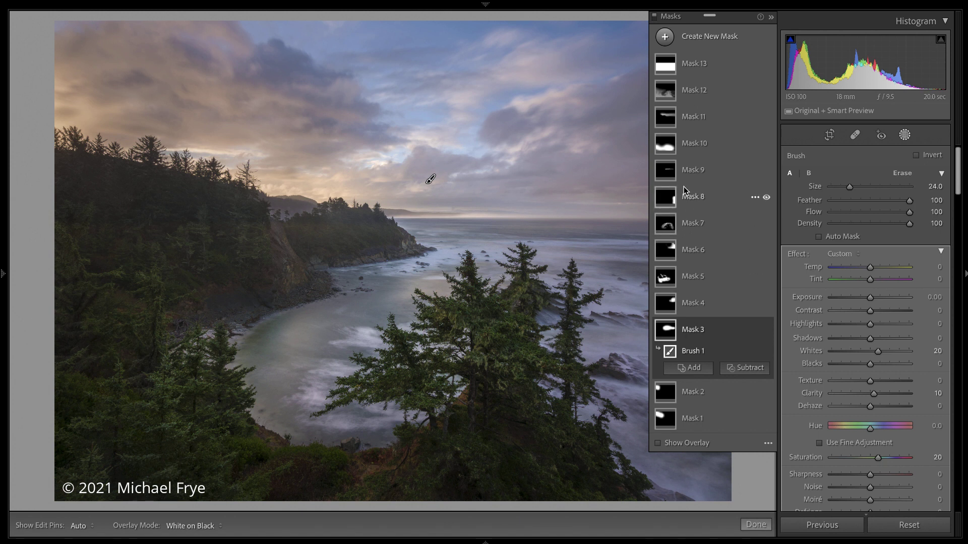
Expand Mask 12, preview its Luminance Range and Brush components, and compare the photo with the mask hidden and shown.
left_click(670, 96)
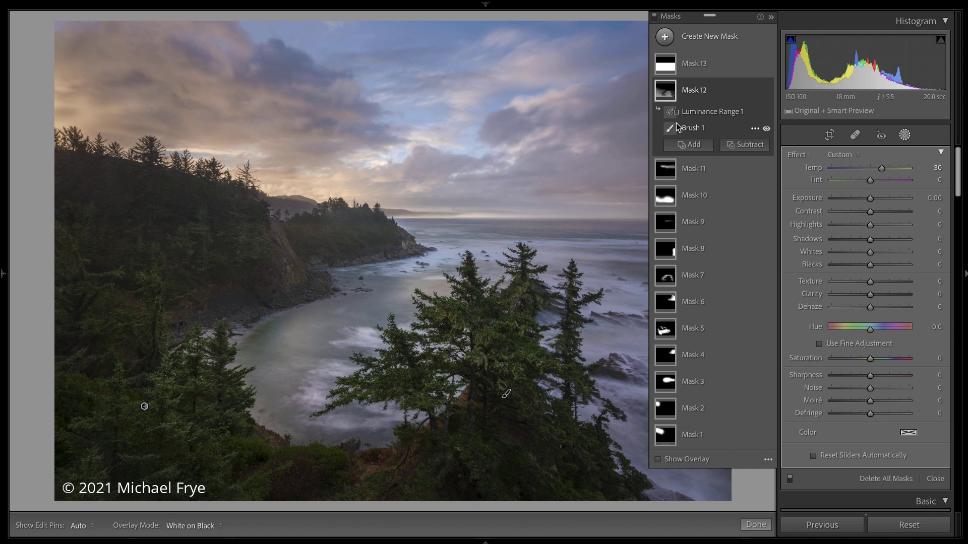
mouse_move(670, 129)
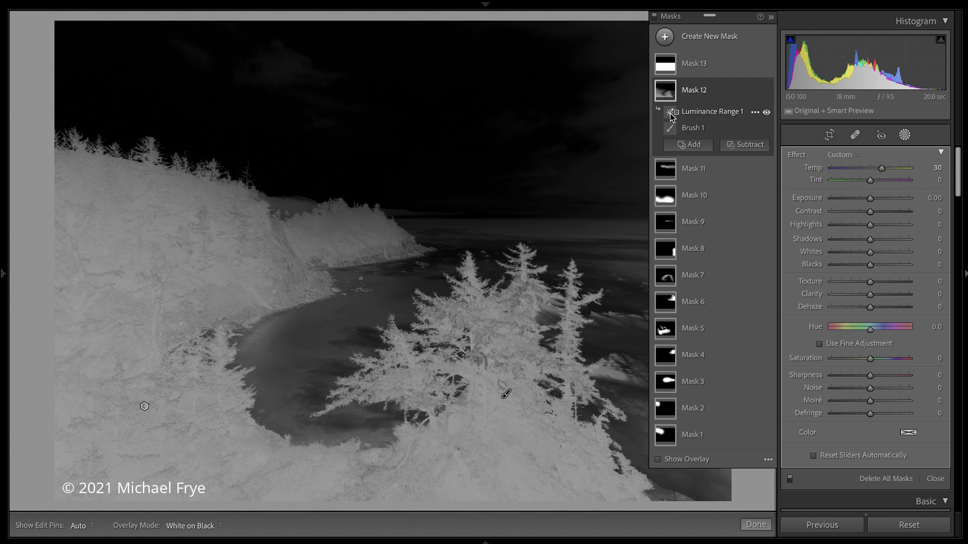
mouse_move(666, 94)
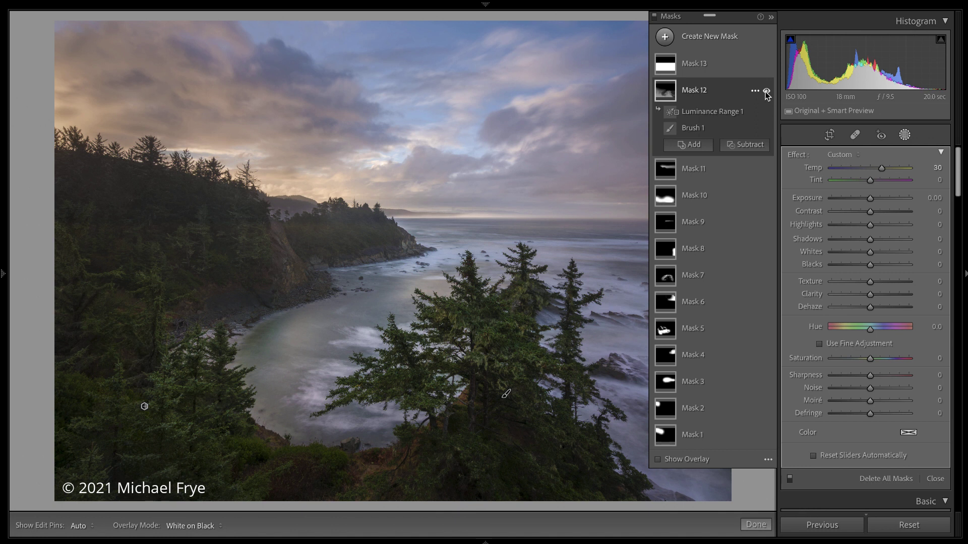
left_click(766, 92)
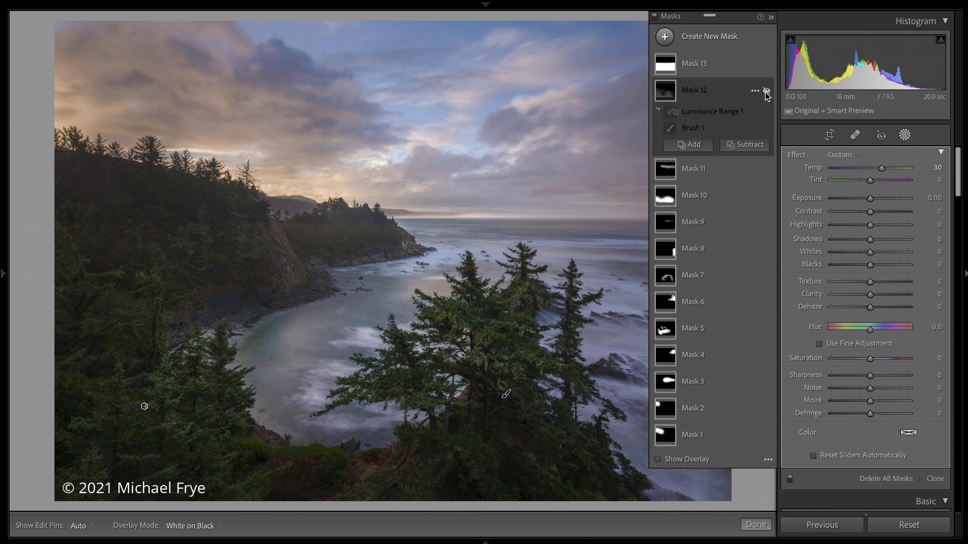
left_click(766, 91)
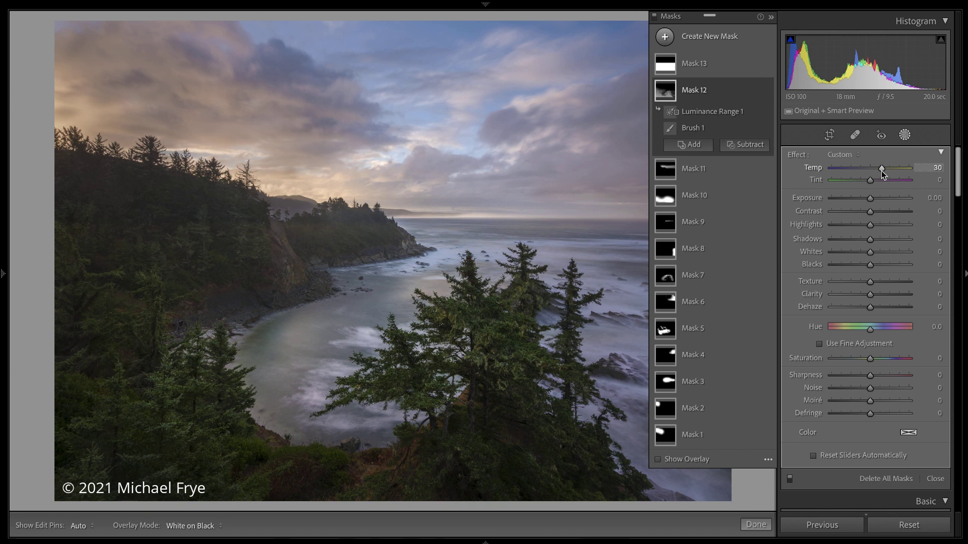
Preview Mask 13's coverage and compare the photo with that mask hidden and shown.
mouse_move(712, 65)
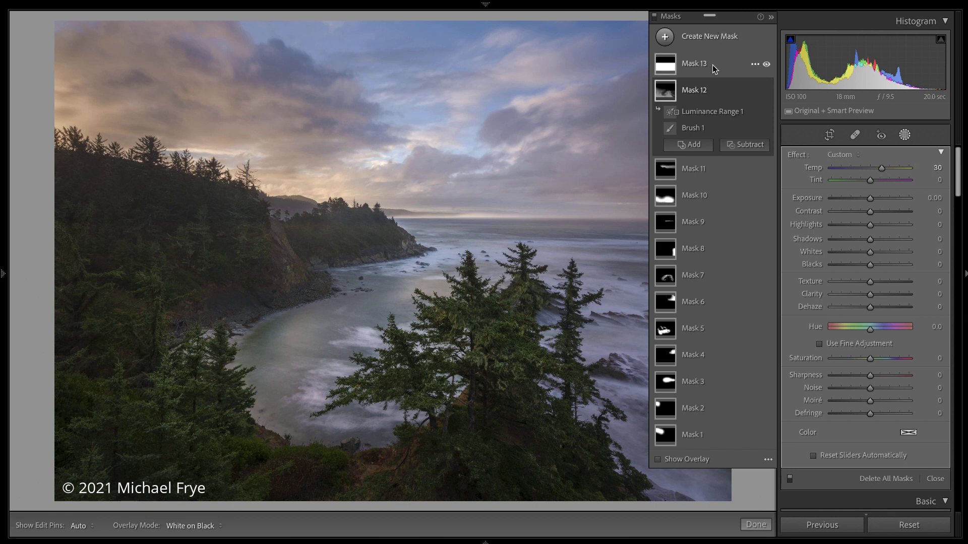
left_click(765, 64)
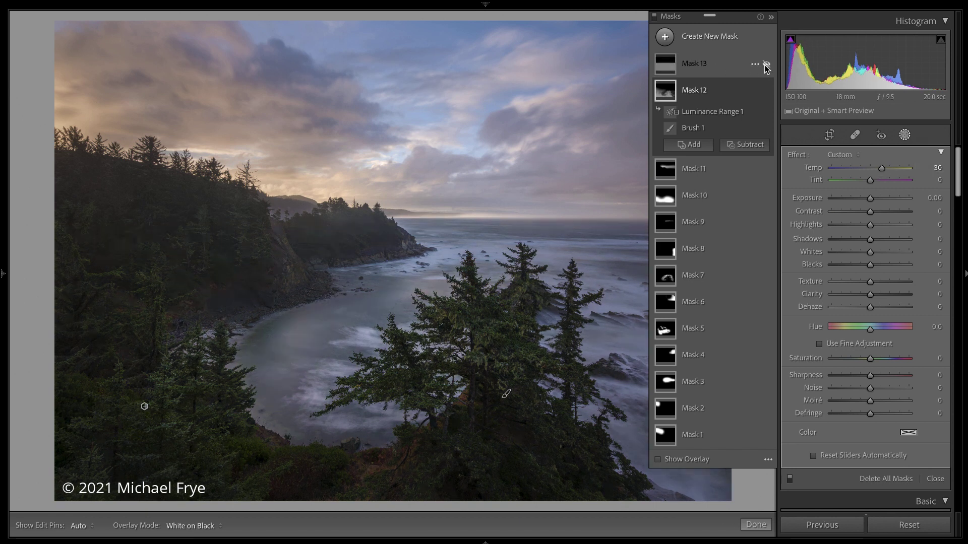
left_click(765, 64)
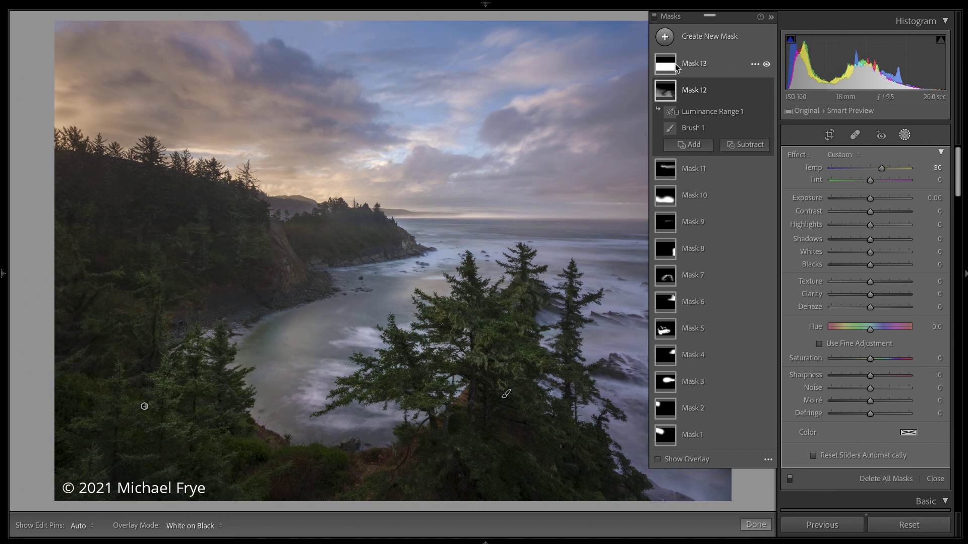
mouse_move(663, 69)
left_click(765, 65)
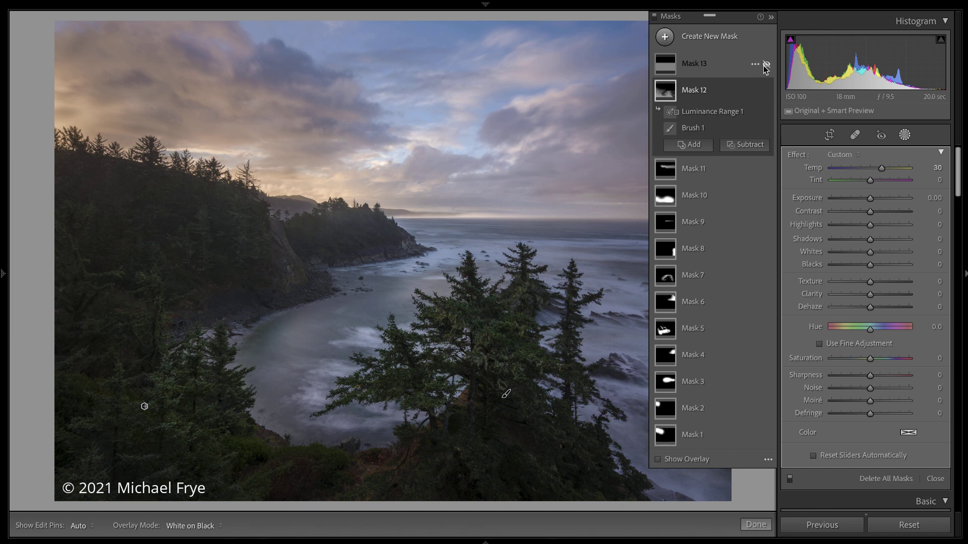
left_click(765, 64)
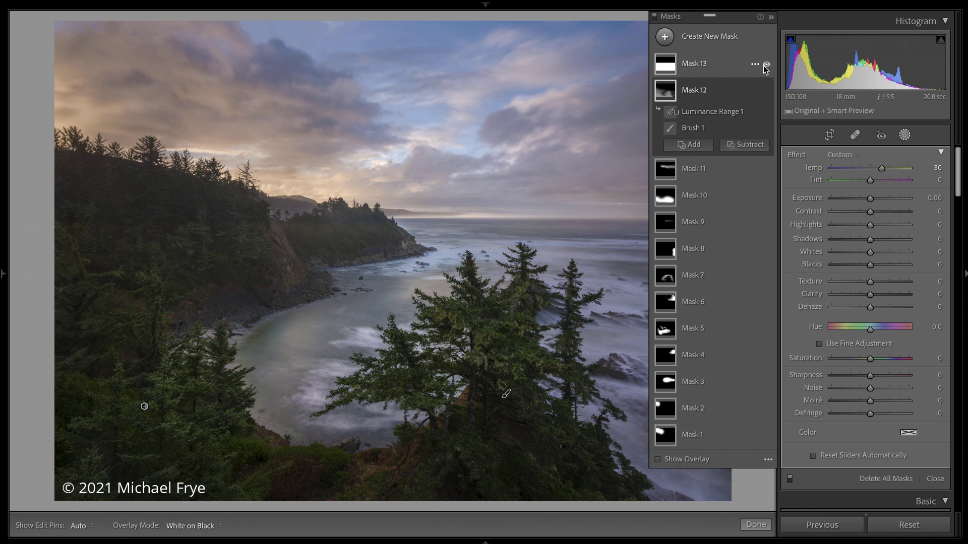
Select Mask 13, return to Mask 12, and review its Intersect, Duplicate, Hide and Delete options without applying any.
left_click(685, 64)
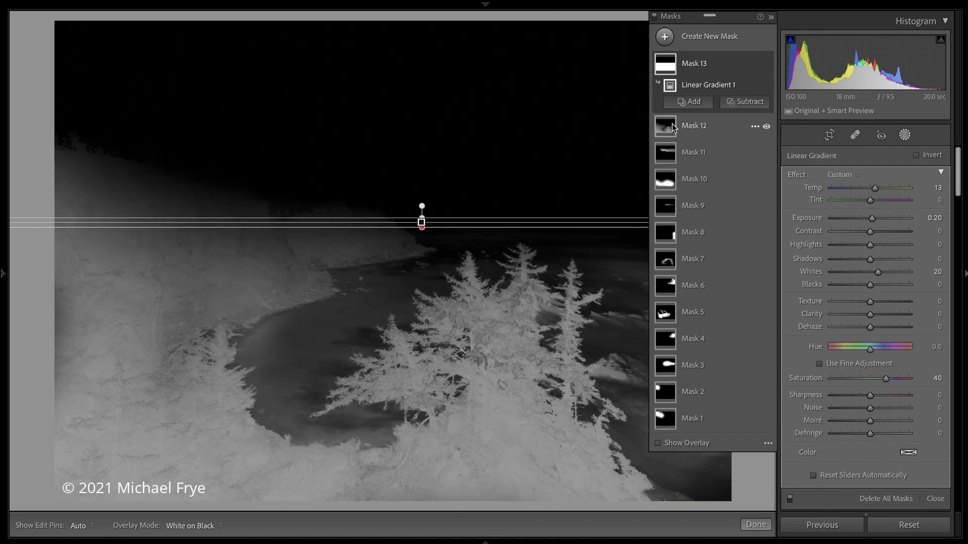
left_click(681, 126)
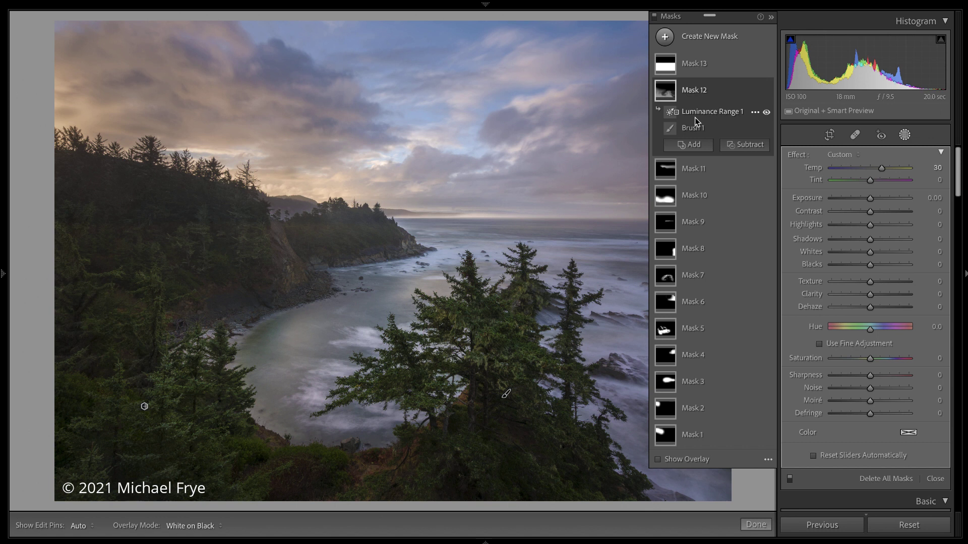
left_click(755, 93)
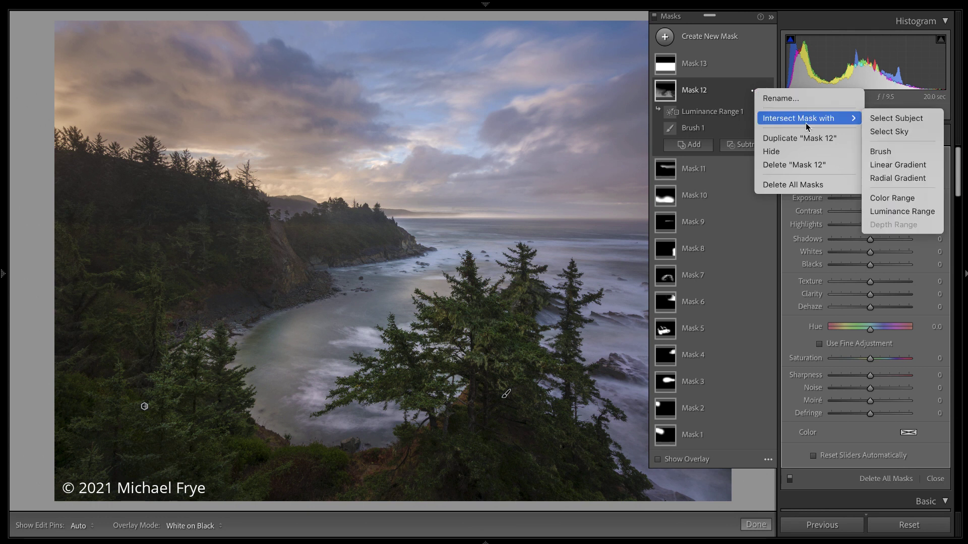
mouse_move(828, 121)
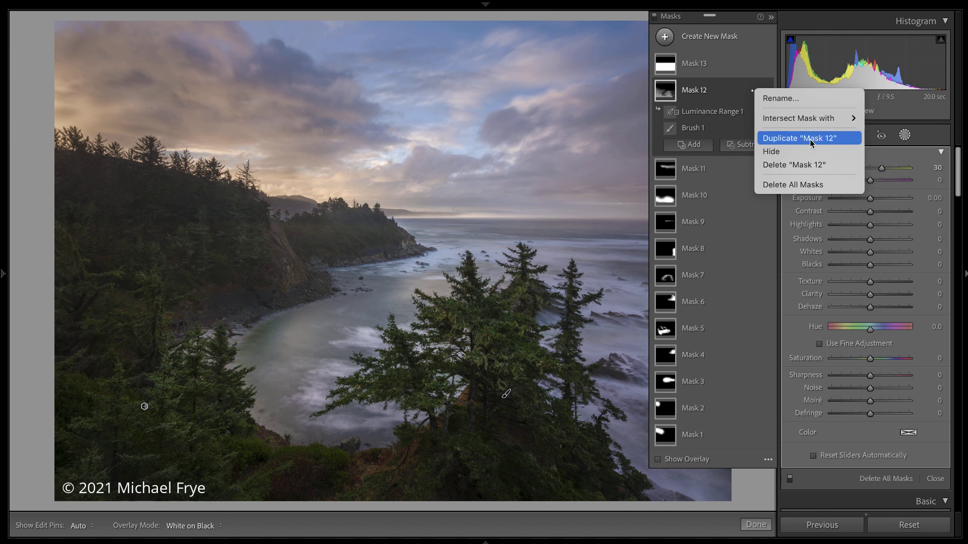
mouse_move(791, 120)
left_click(715, 94)
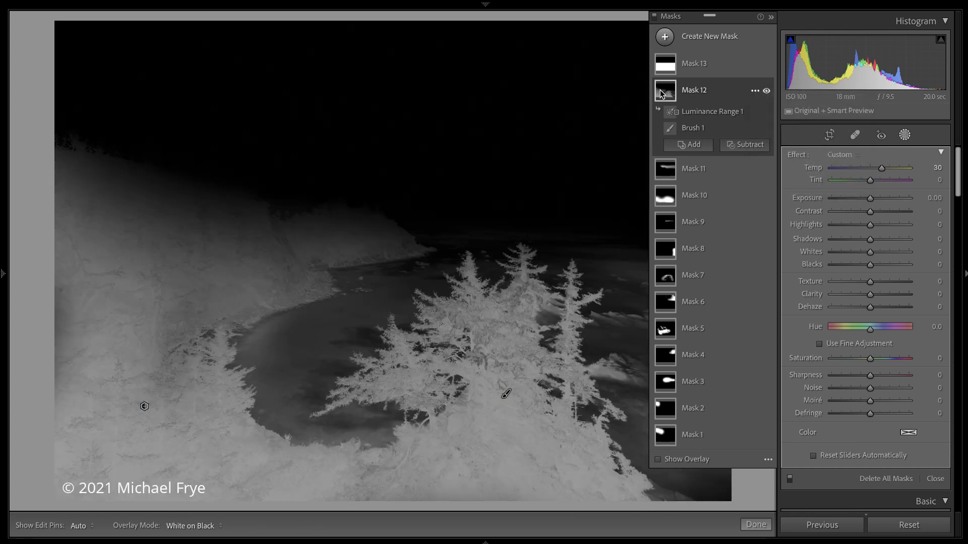
right_click(660, 89)
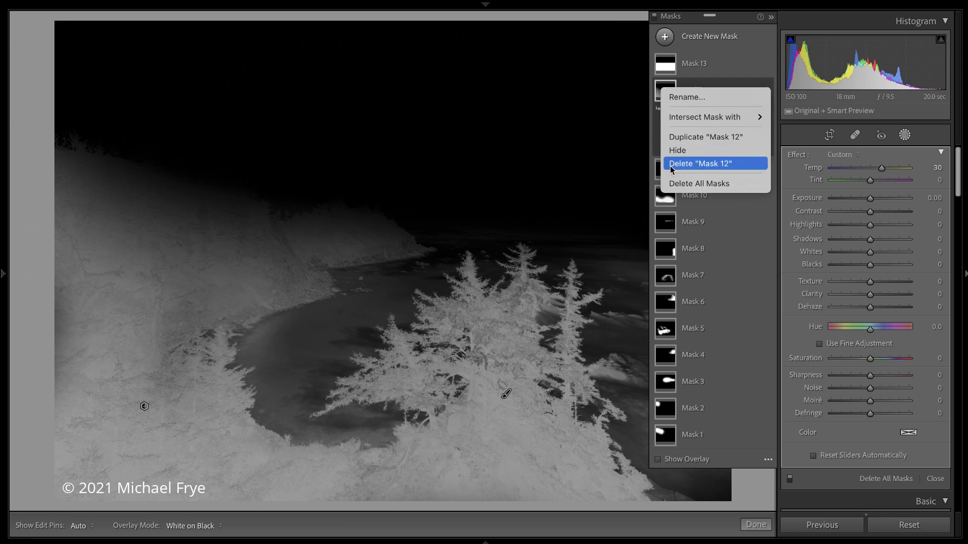
left_click(659, 96)
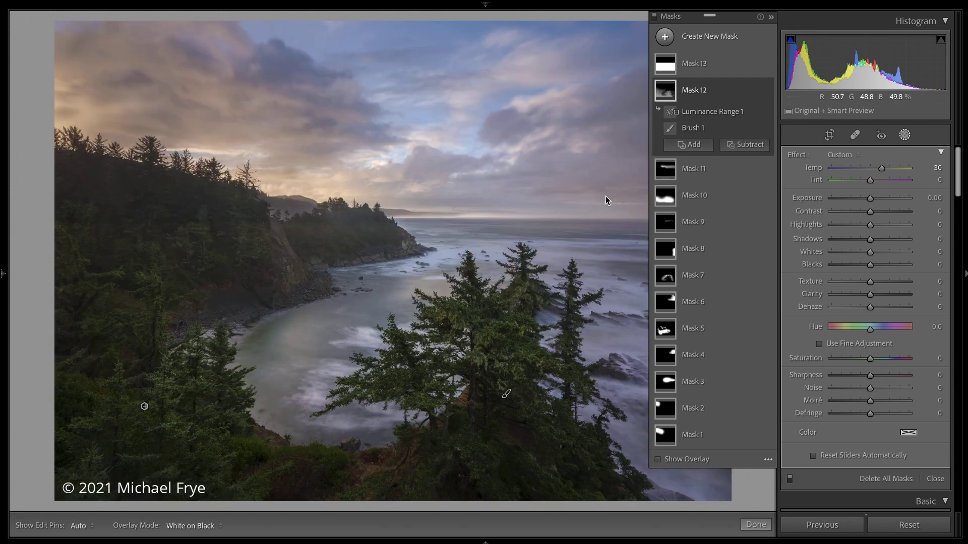
Preview the coverage of Masks 8 and 7 from the mask list and select Mask 6.
mouse_move(663, 189)
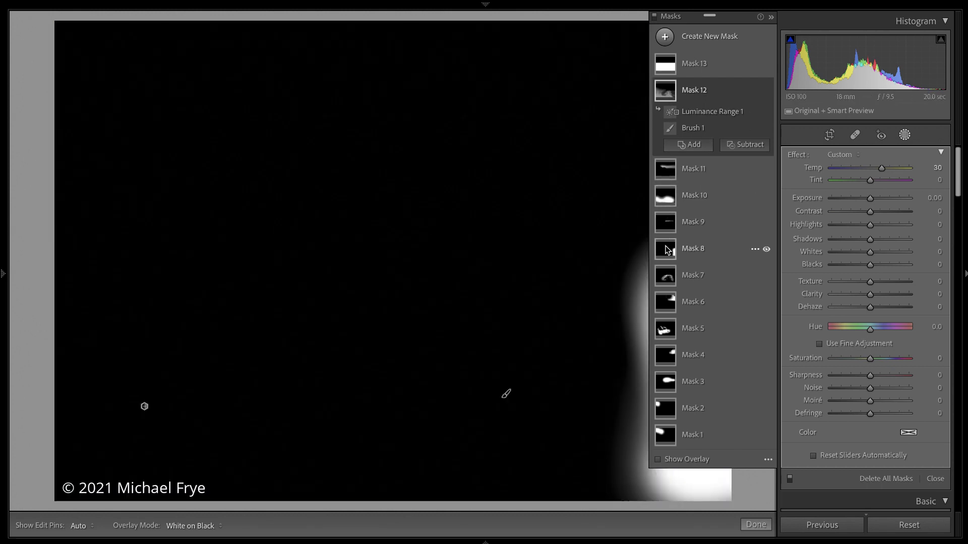
mouse_move(665, 269)
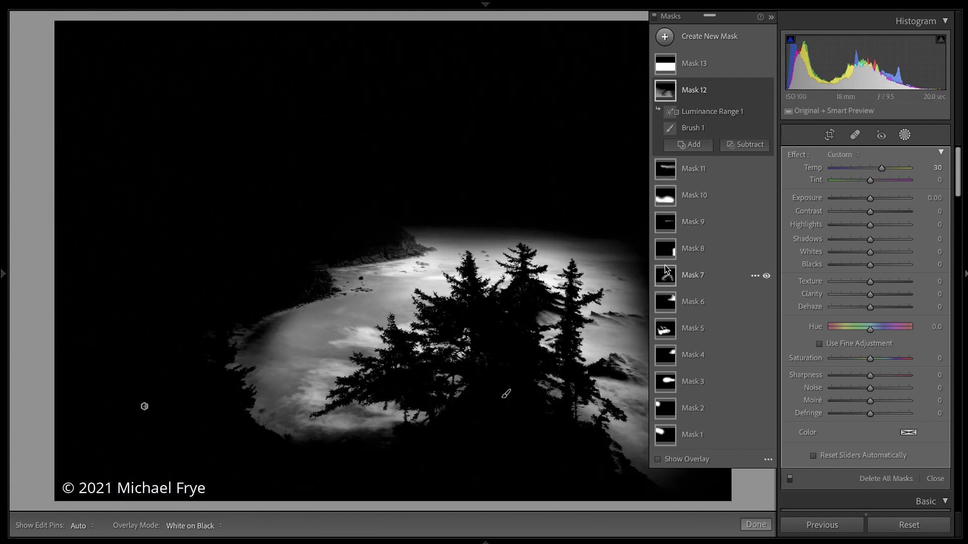
left_click(665, 309)
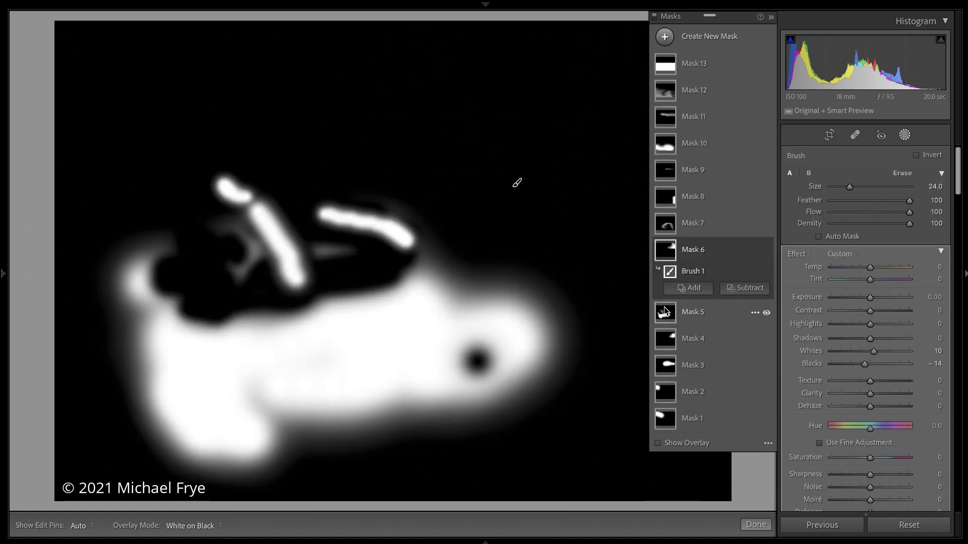
Select Mask 4, preview its Brush component and whole coverage, and preview Masks 5 and 8 for comparison.
left_click(666, 341)
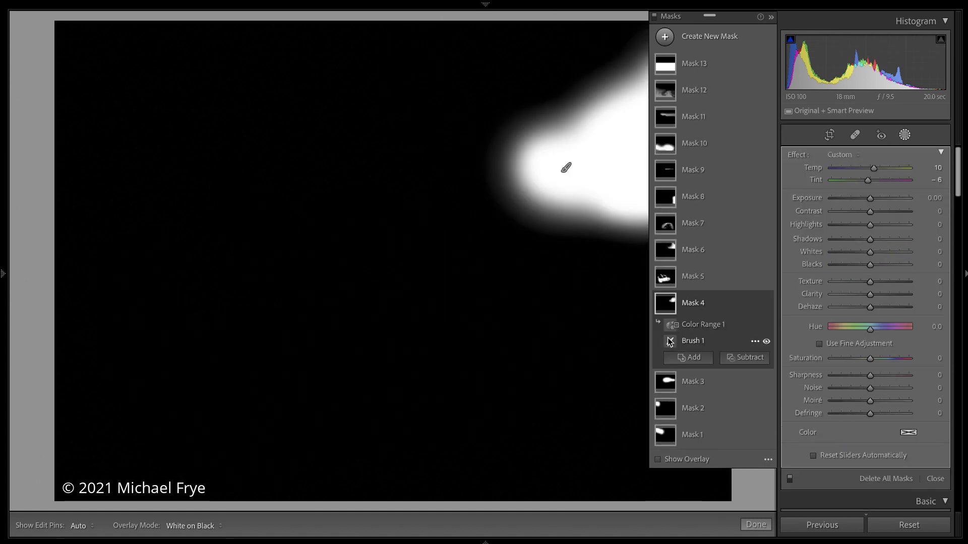
mouse_move(667, 281)
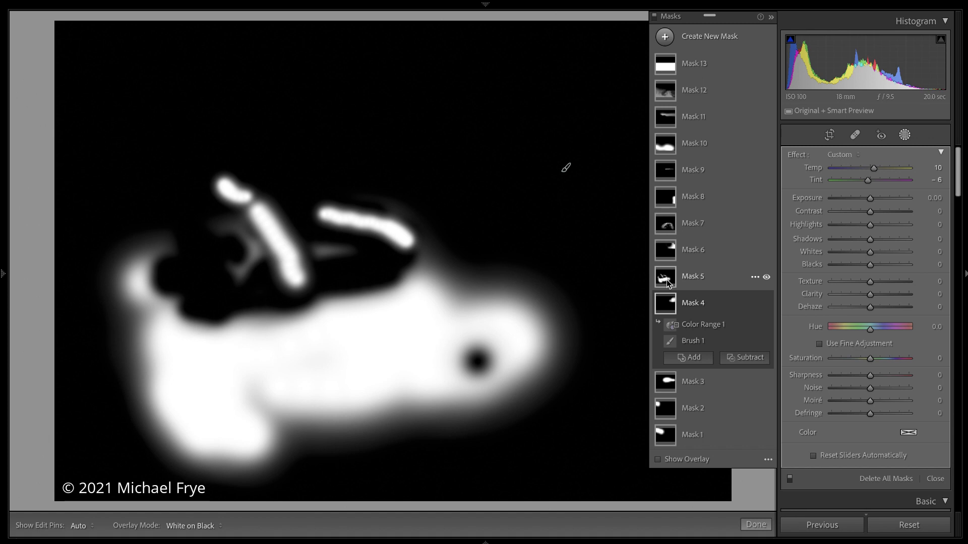
mouse_move(666, 302)
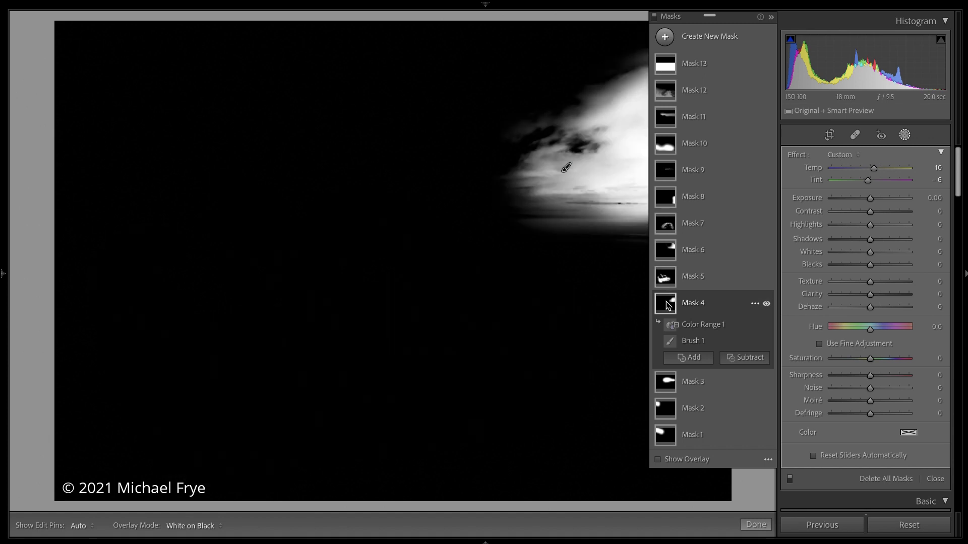
mouse_move(667, 191)
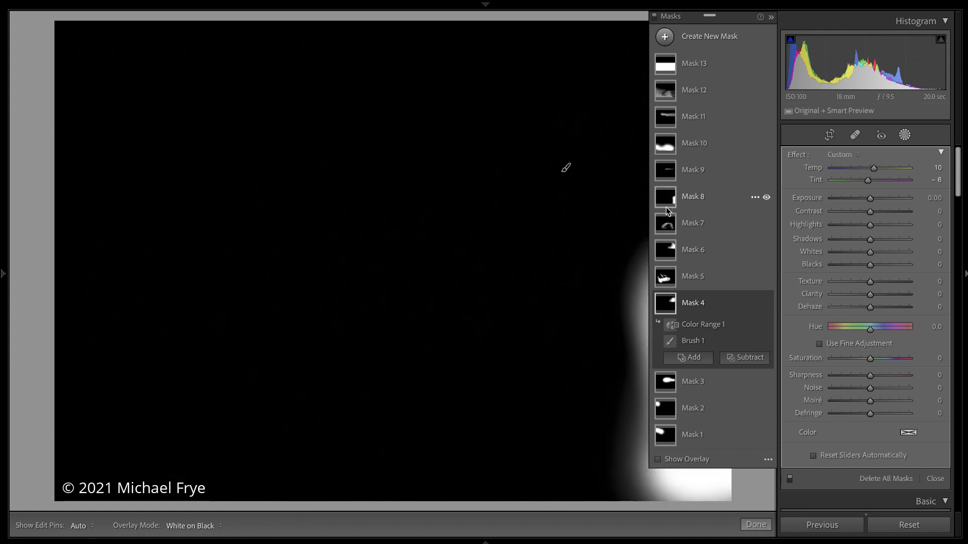
mouse_move(667, 222)
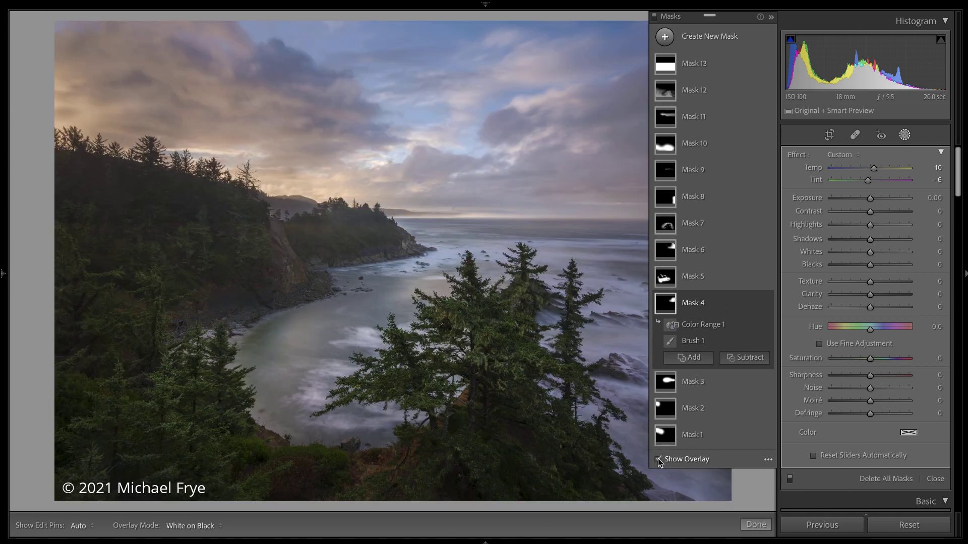
Turn on the overlay for Mask 4, toggle it off and on several times, and leave it shown.
left_click(658, 458)
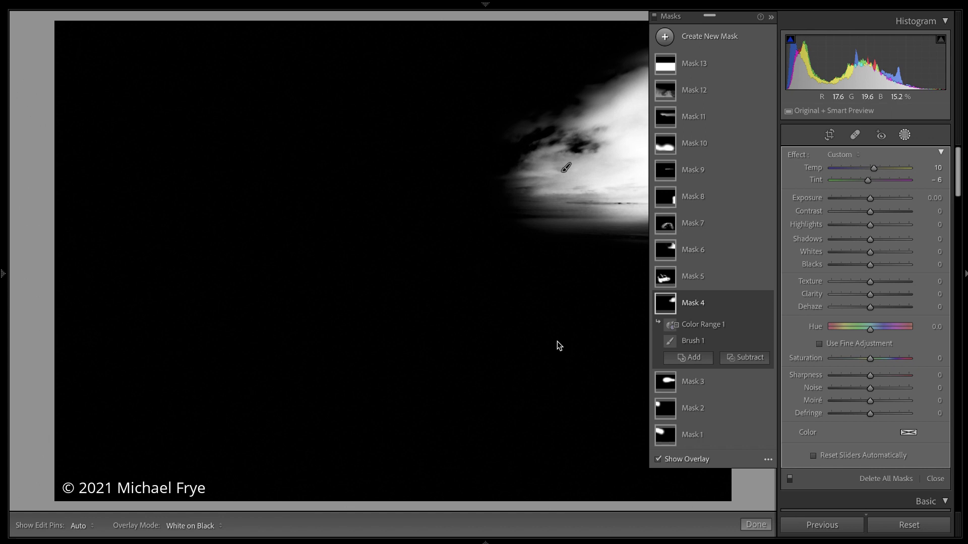
key("o")
key("o")
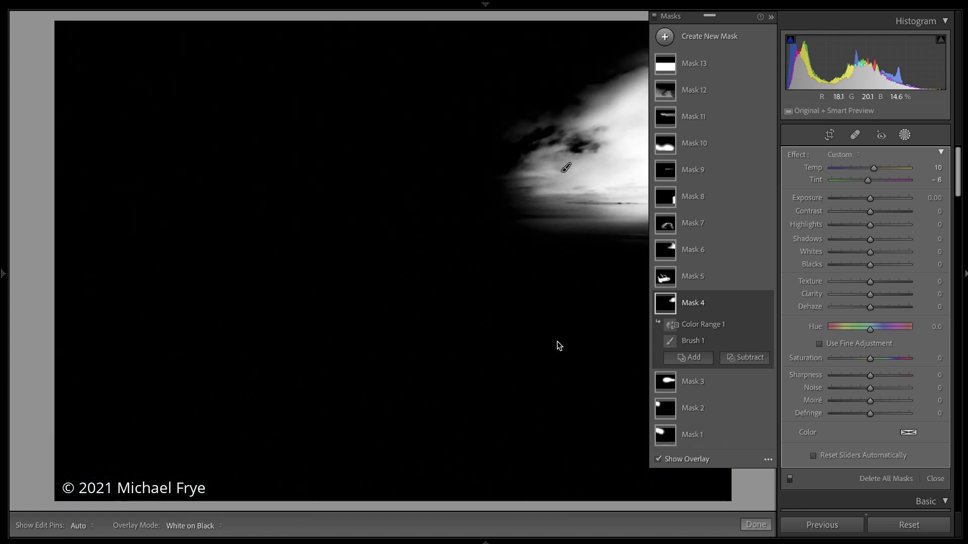
key("o")
key("o")
left_click(673, 461)
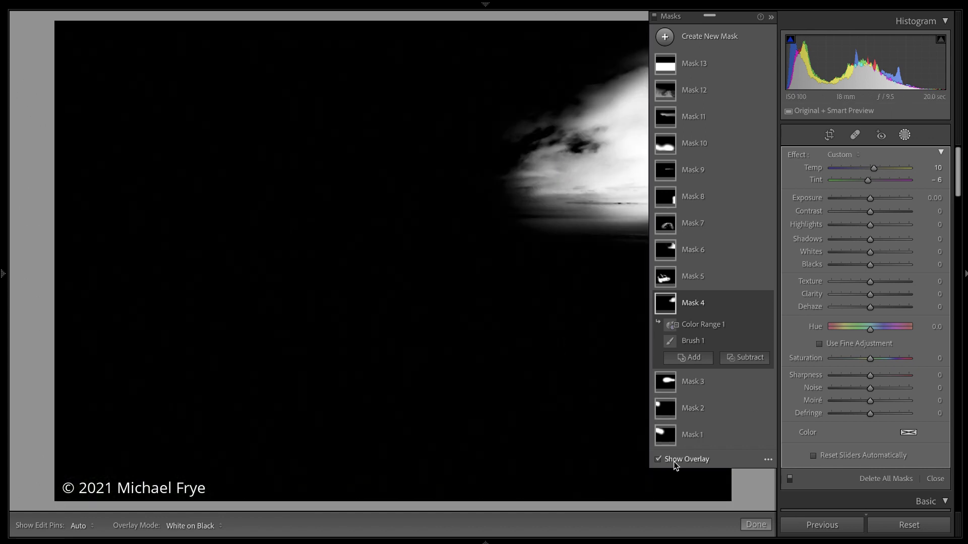
left_click(673, 461)
left_click(674, 464)
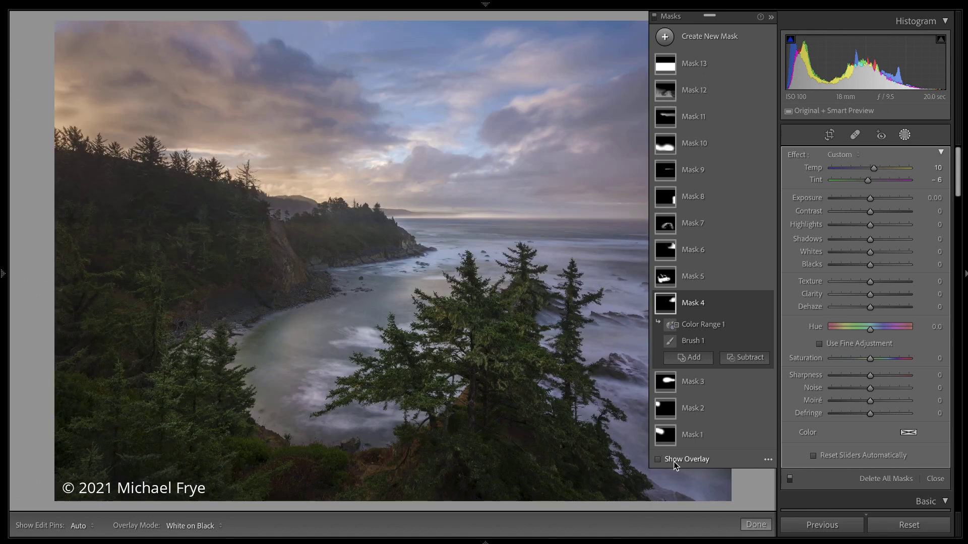
left_click(674, 462)
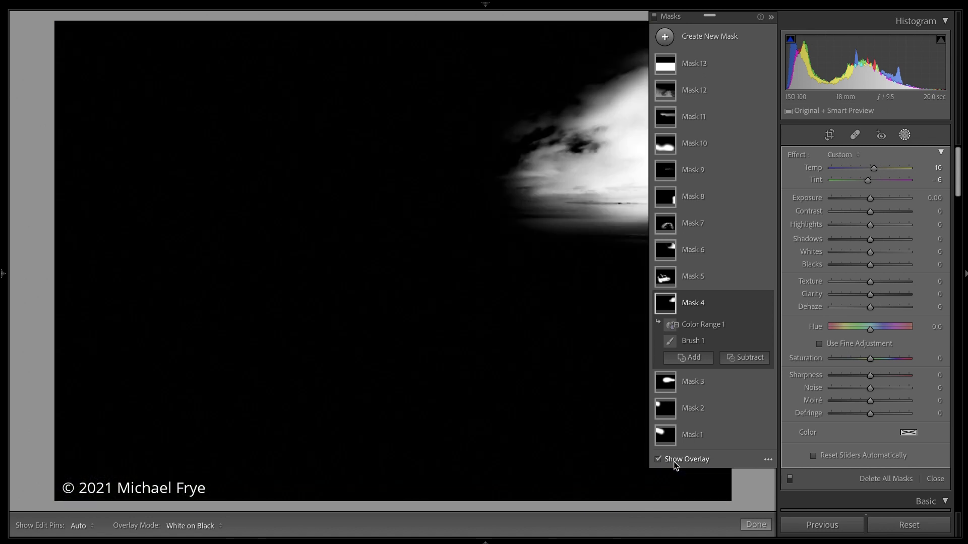
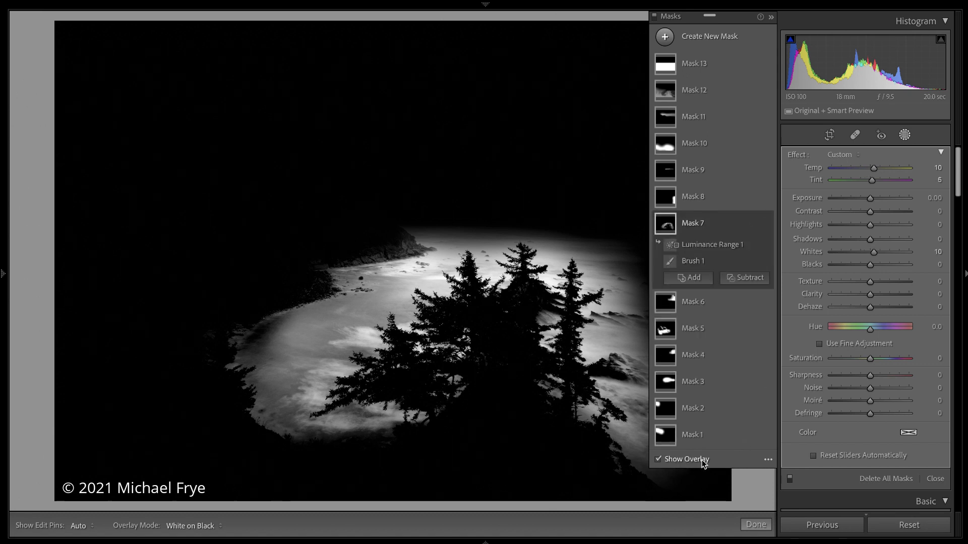
Switch Mask 7's overlay to Color Overlay and review the overlay colour settings without changing them.
left_click(768, 460)
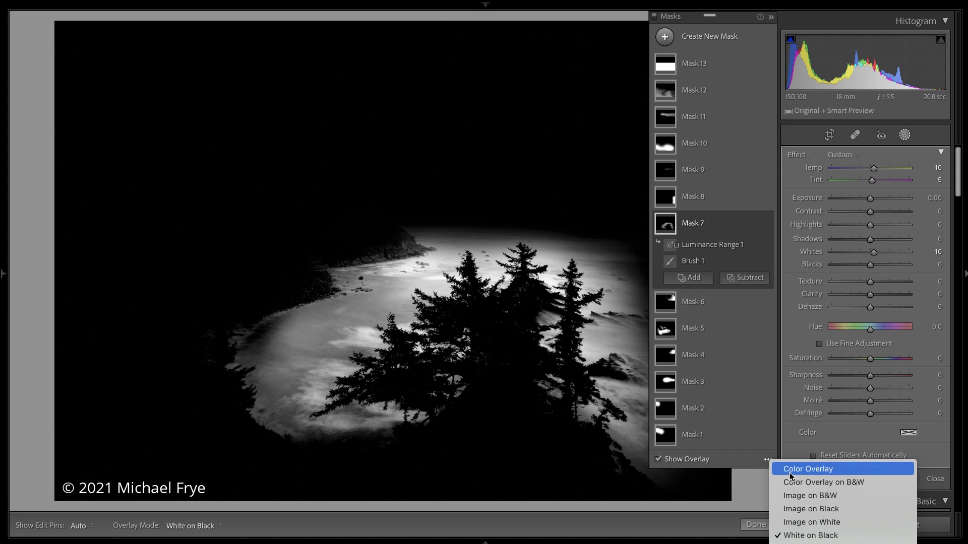
left_click(788, 471)
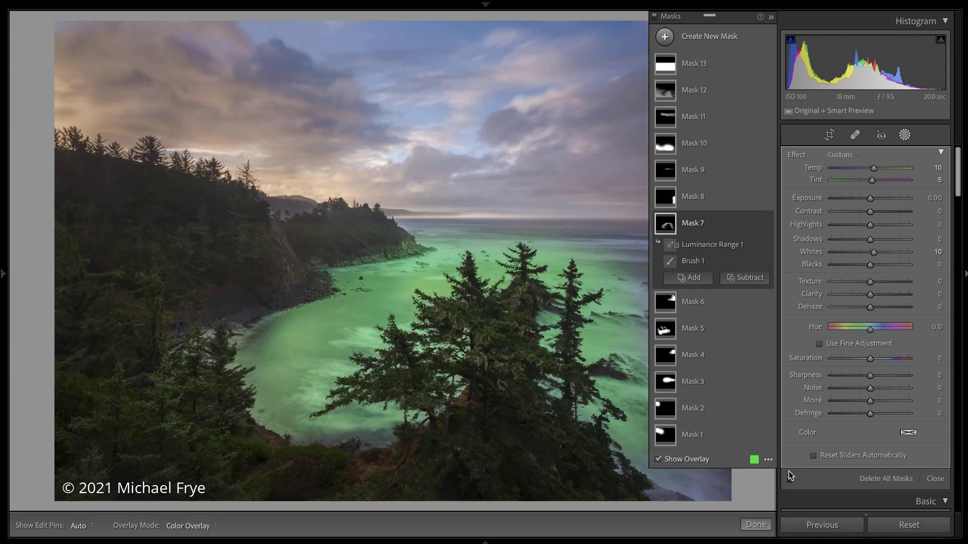
left_click(754, 460)
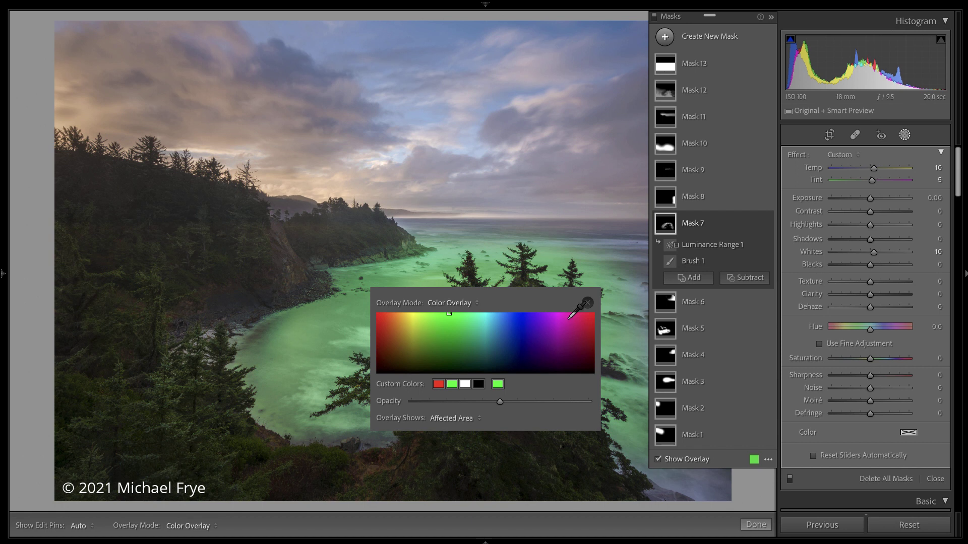
left_click(587, 303)
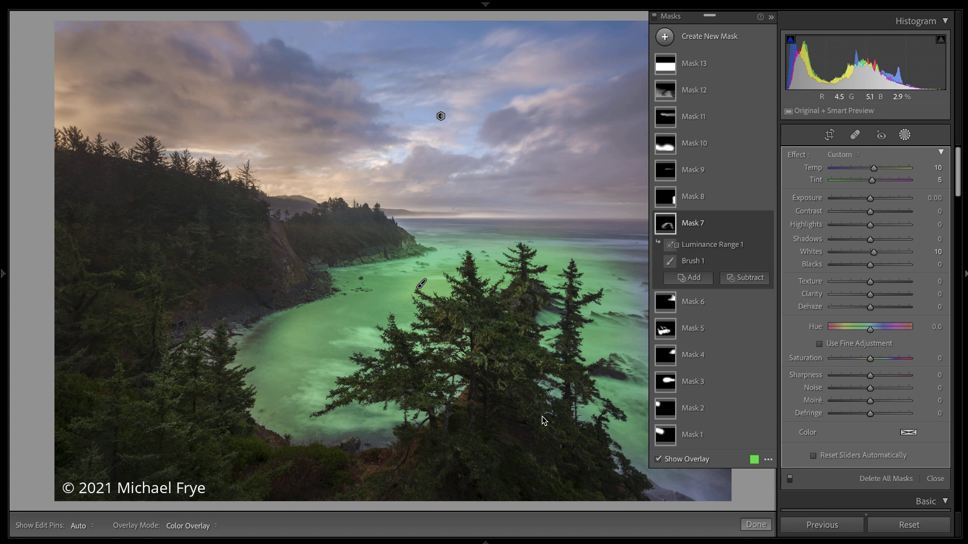
View Mask 7 in the Color Overlay on B&W, Image on B&W and Image on Black modes.
left_click(768, 459)
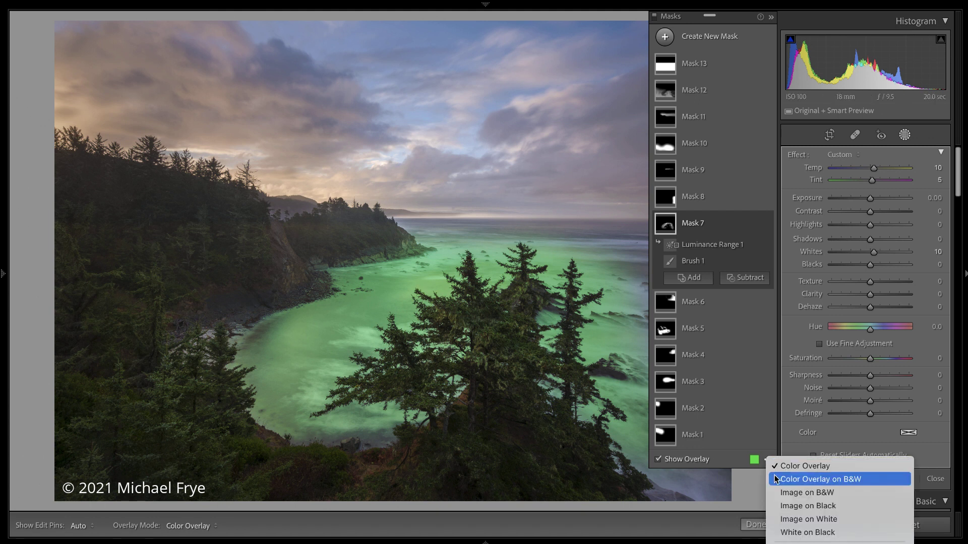
left_click(776, 479)
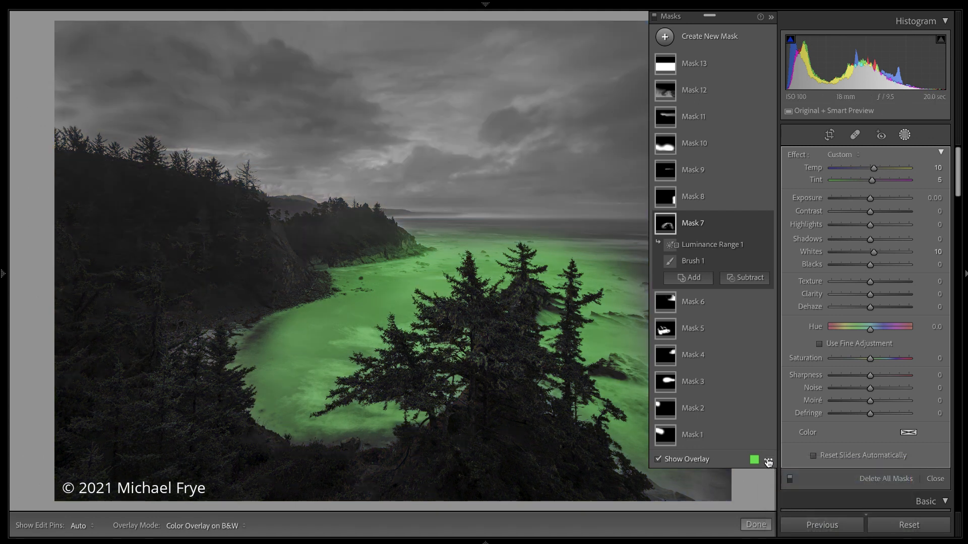
left_click(765, 460)
left_click(775, 492)
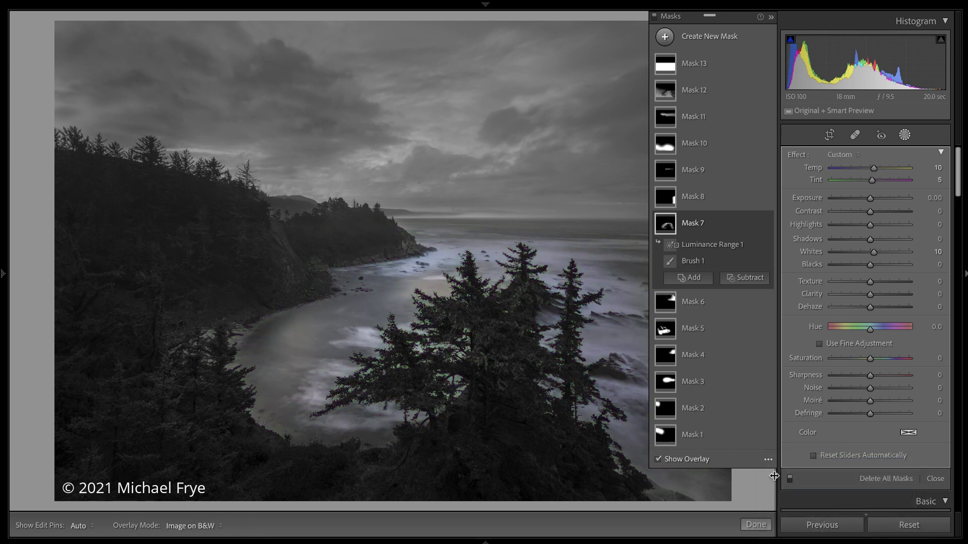
left_click(768, 460)
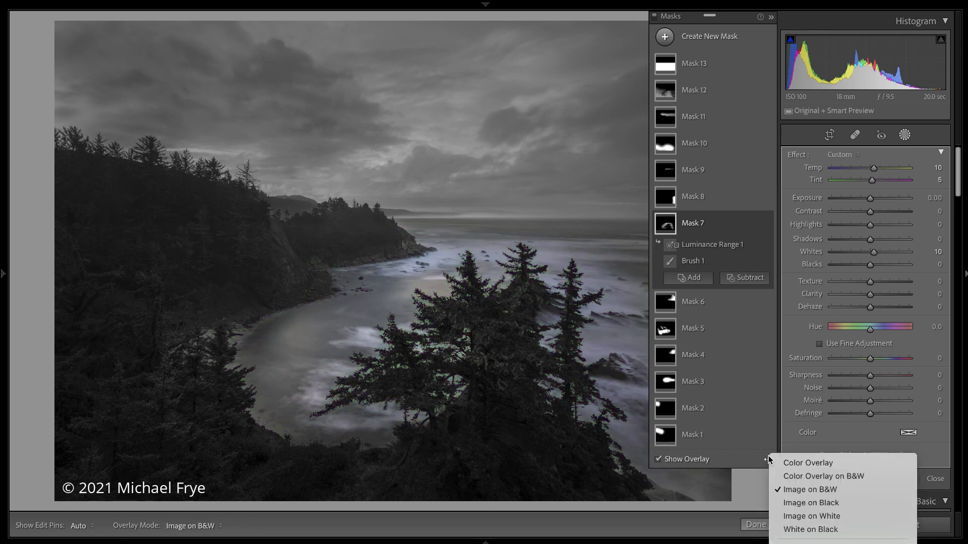
left_click(783, 501)
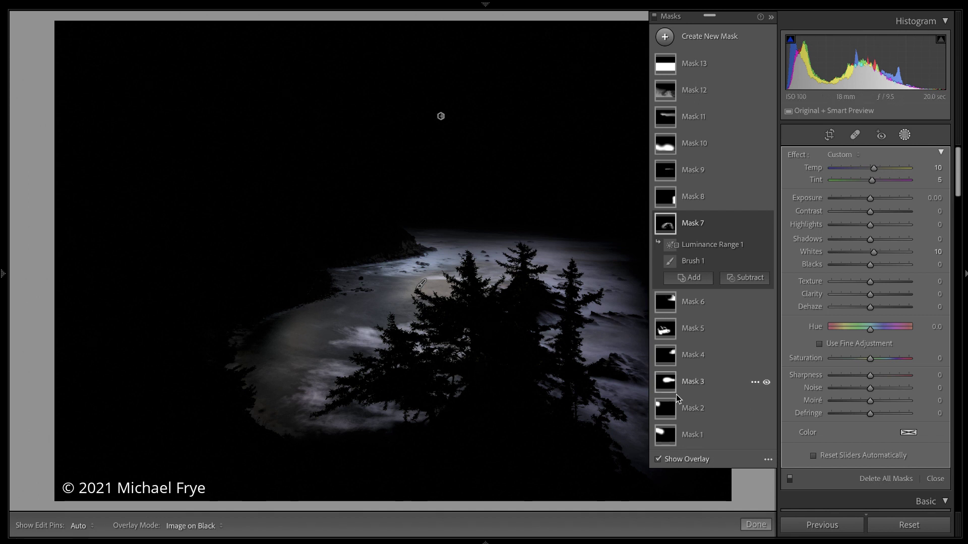
View Mask 7 as Image on White and set the overlay mode back to White on Black.
left_click(768, 460)
left_click(787, 519)
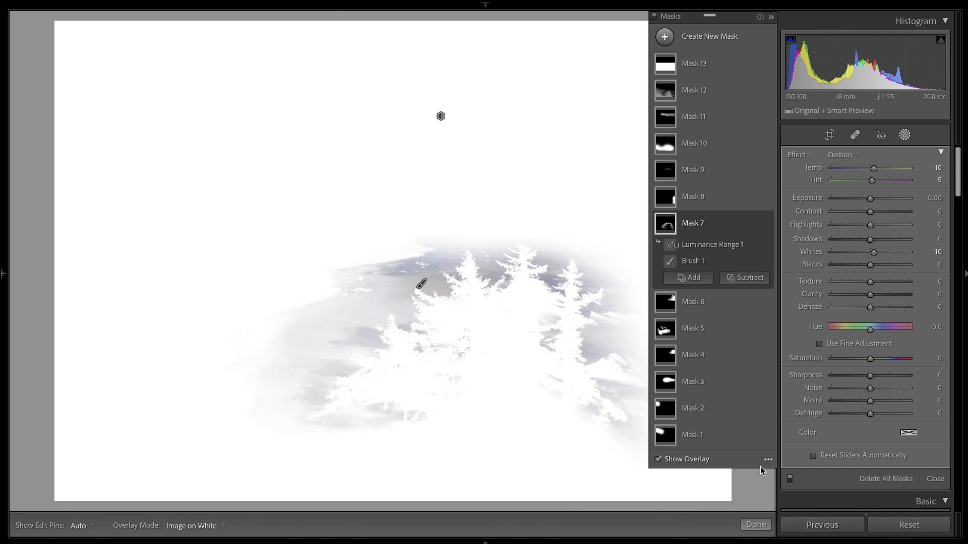
left_click(769, 461)
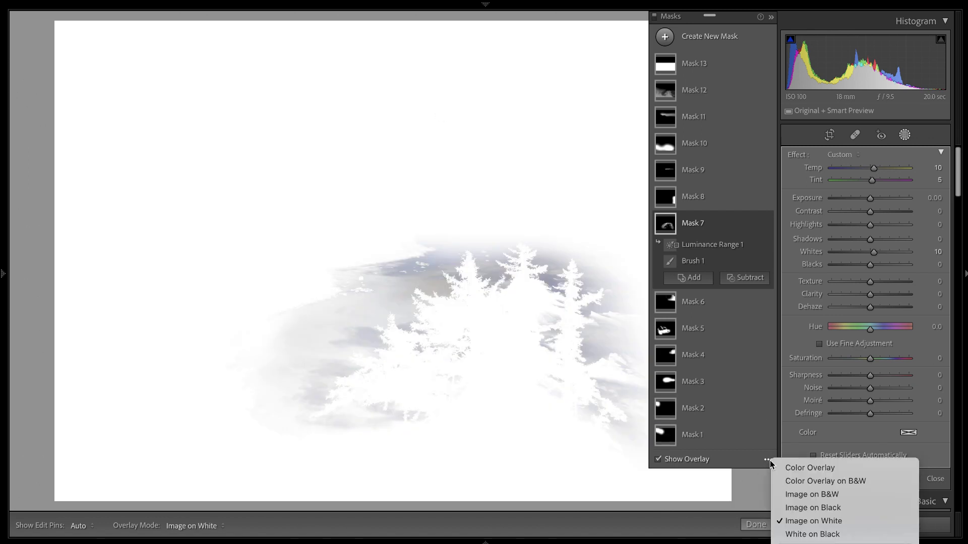
left_click(789, 535)
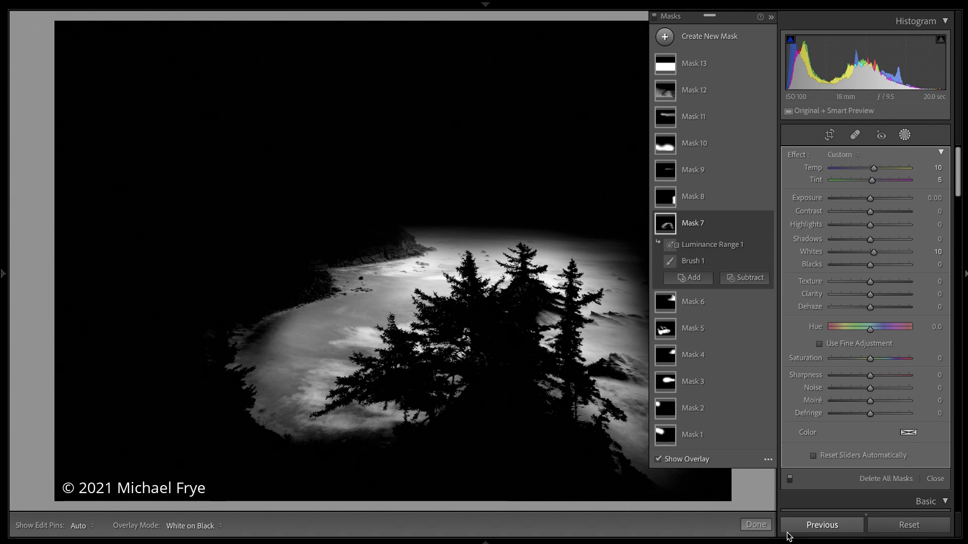
Select Mask 10 and compare its coverage in Color Overlay and White on Black modes.
left_click(664, 151)
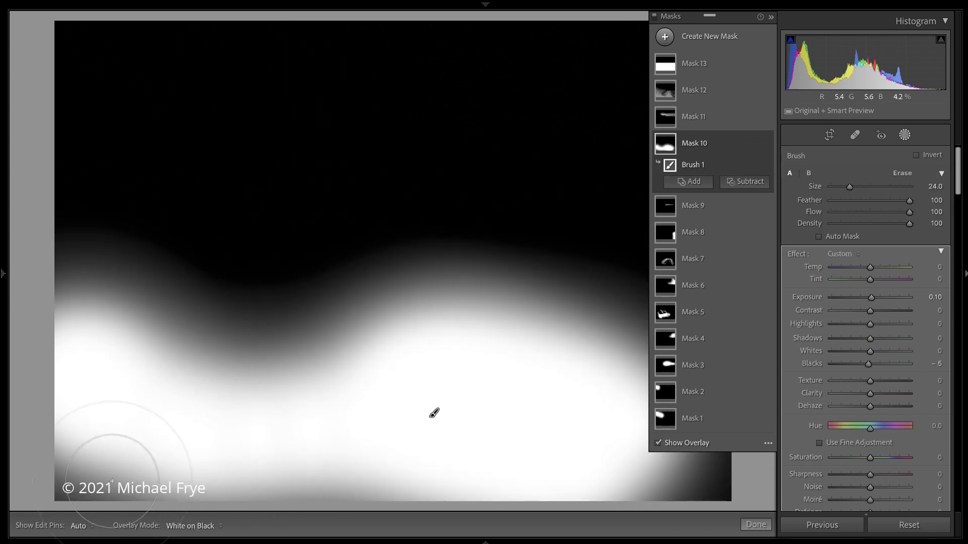
mouse_move(704, 524)
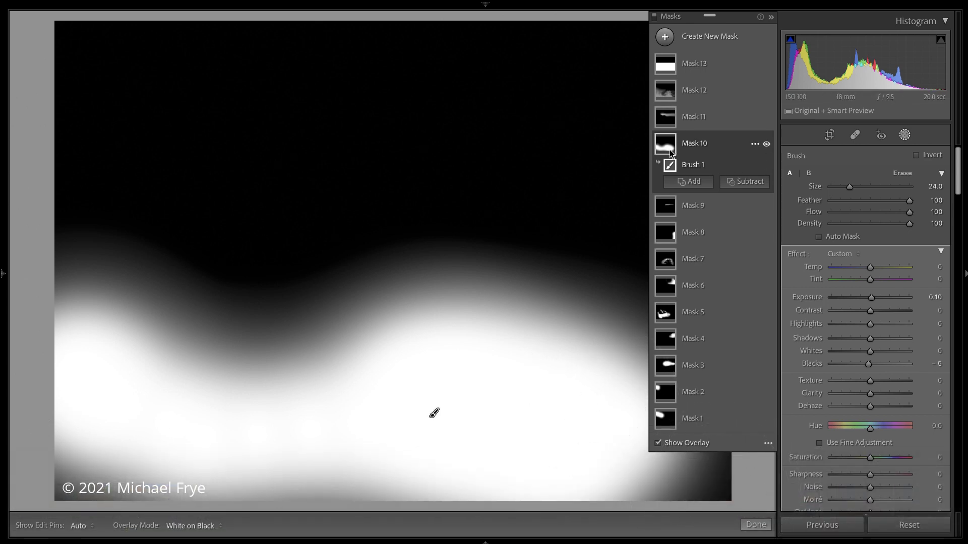
left_click(768, 443)
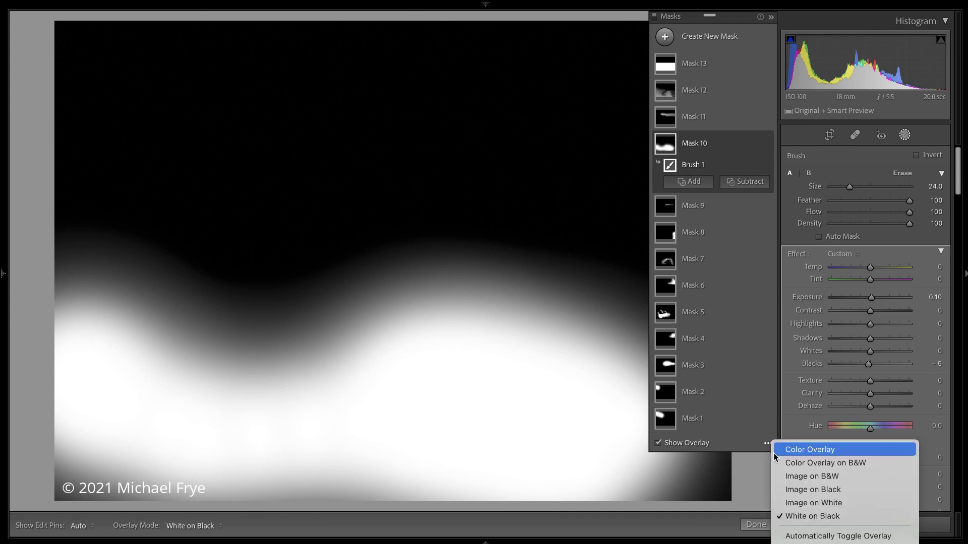
left_click(775, 452)
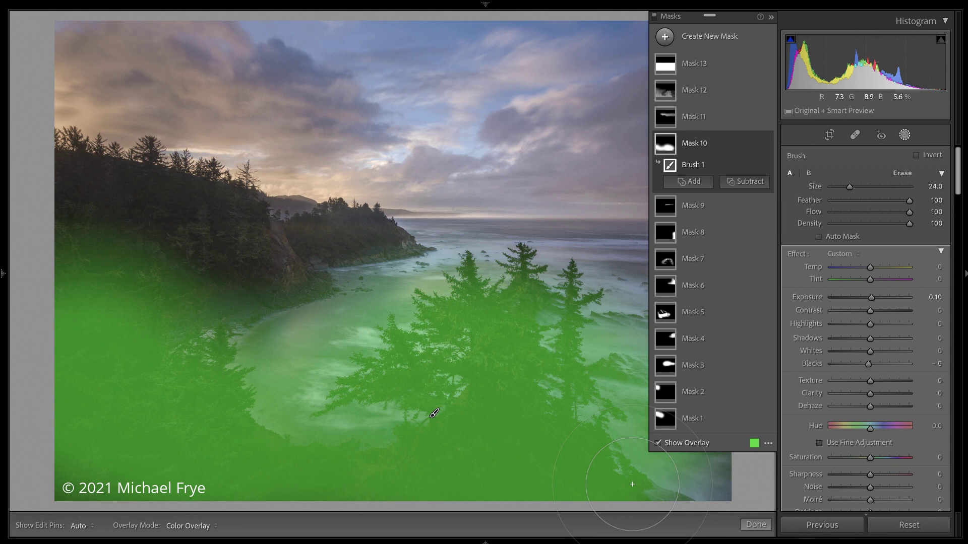
left_click(767, 445)
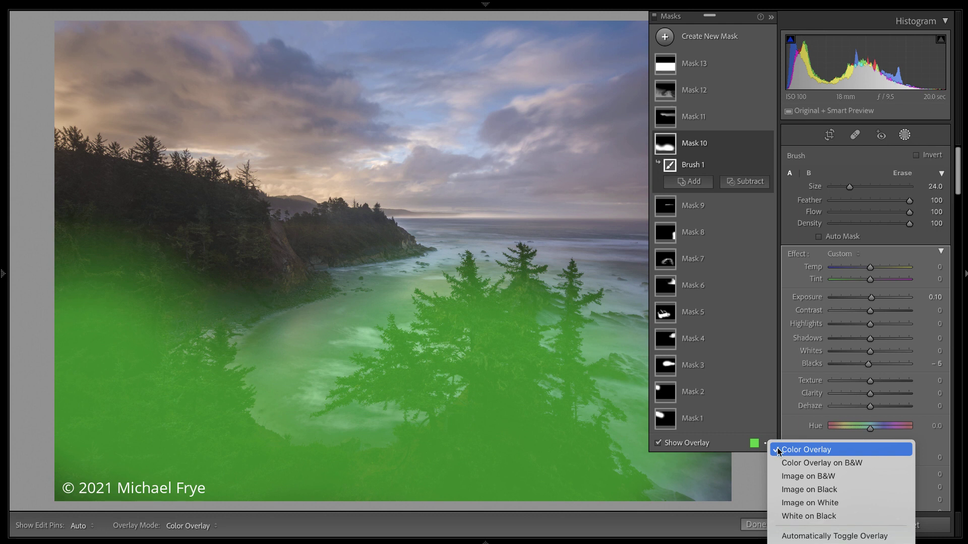
left_click(787, 516)
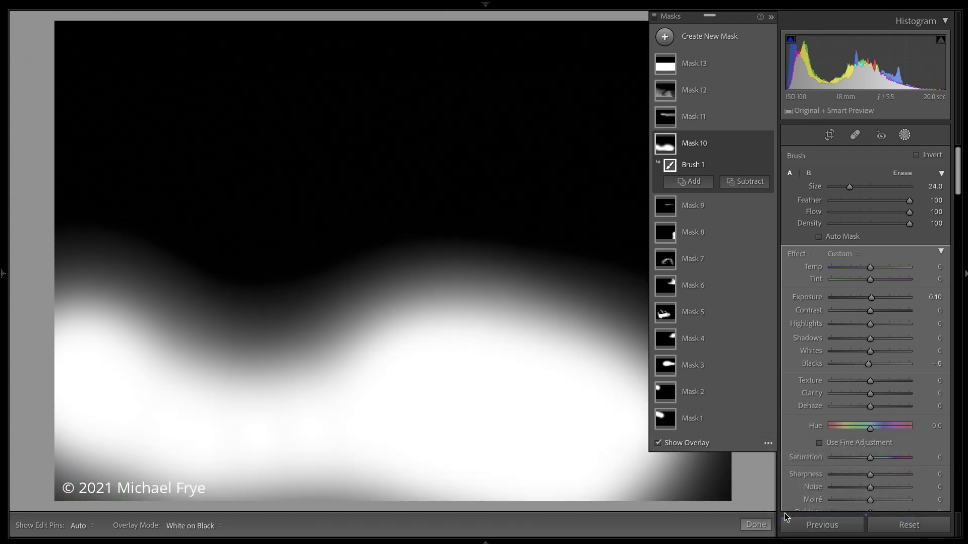
Choose the Automatically Toggle Overlay option and switch Mask 10's overlay mode to Color Overlay.
left_click(767, 444)
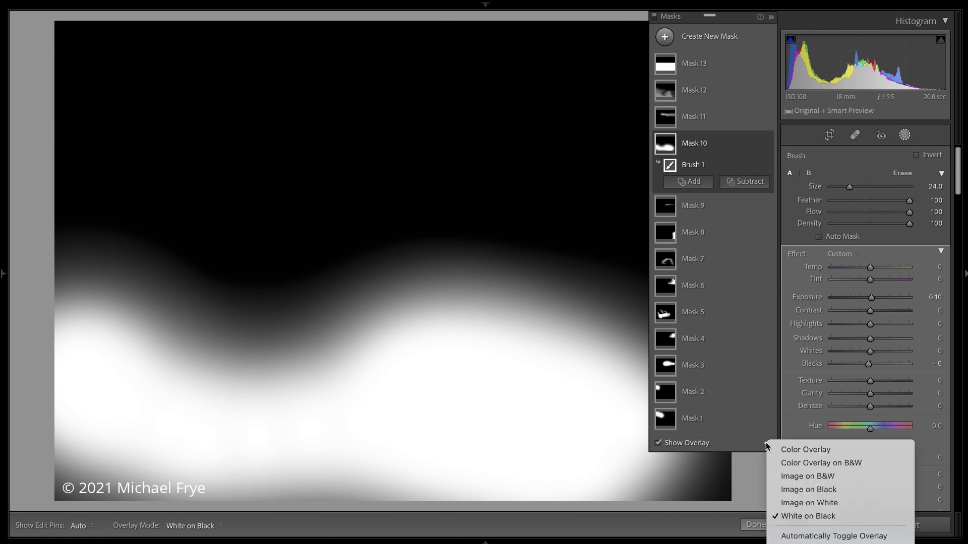
left_click(840, 529)
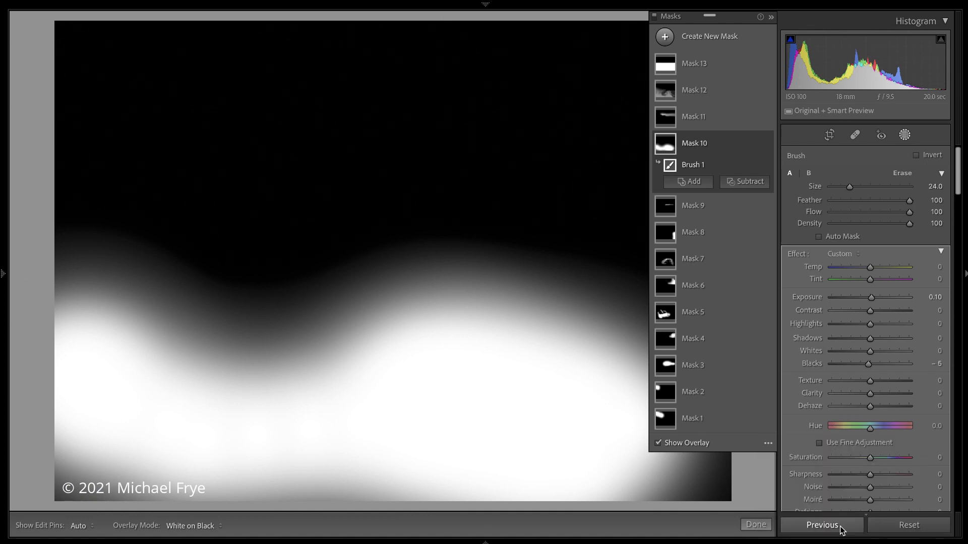
key("alt")
key("shift+o")
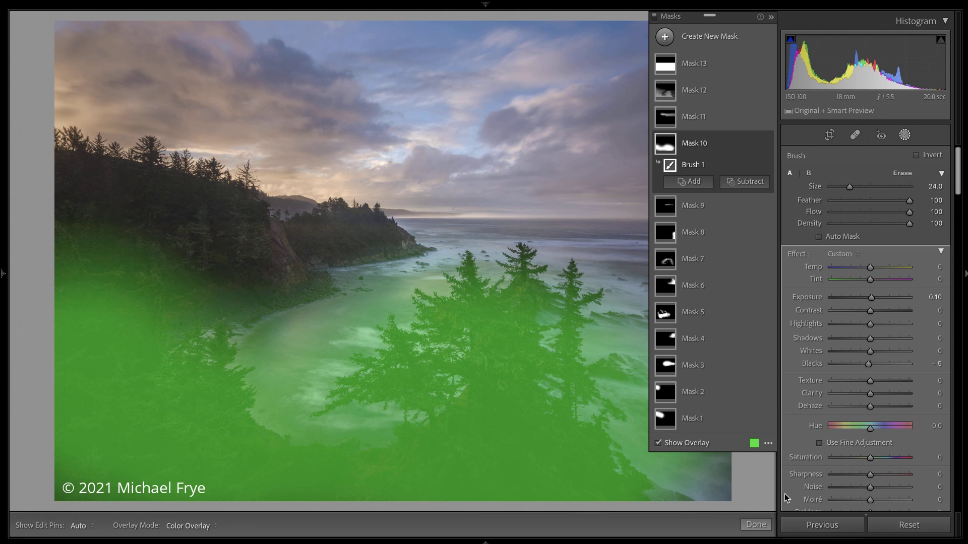
Check the overlay display options and view Mask 10 in the Color Overlay on B&W and Image on B&W modes.
left_click(768, 444)
left_click(767, 445)
left_click(767, 446)
key("shift+o")
left_click(767, 445)
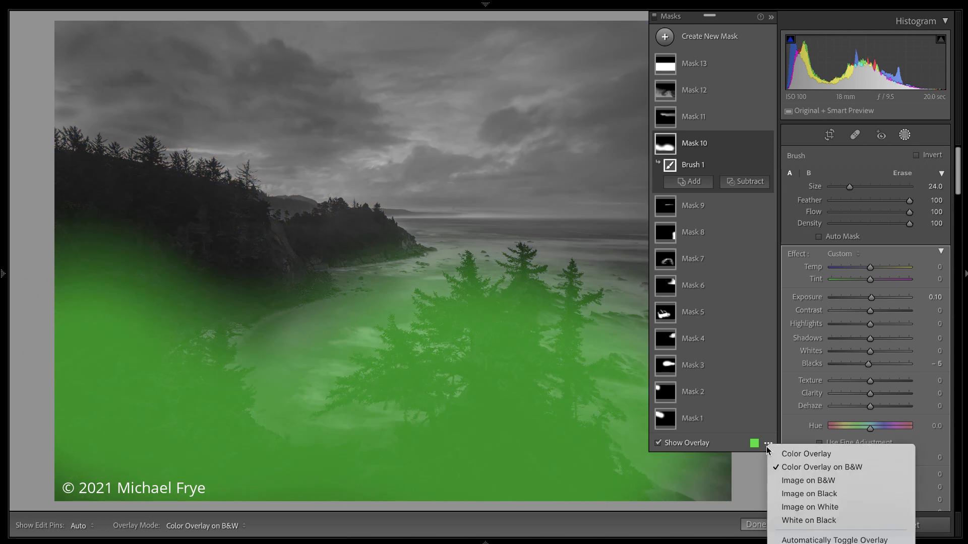
left_click(766, 446)
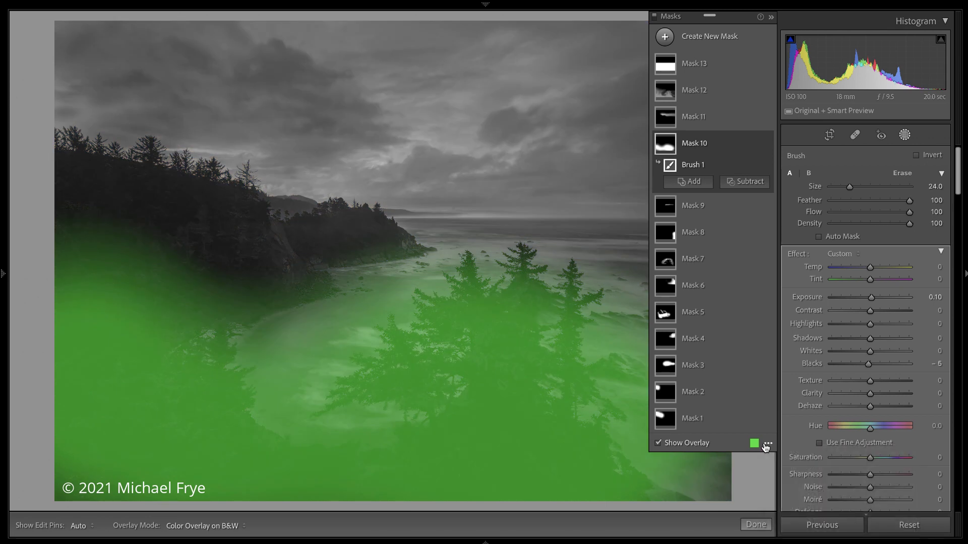
key("alt")
key("shift+o")
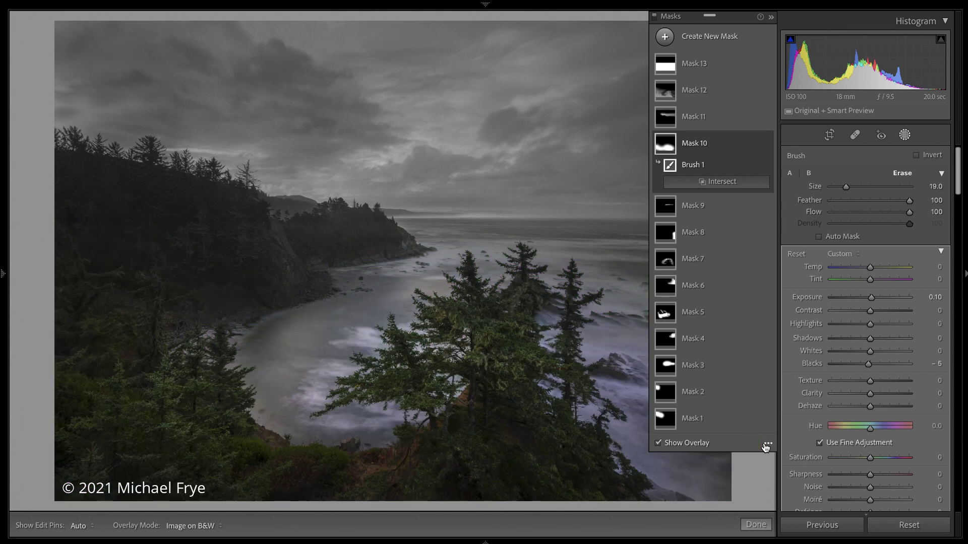
Cycle Mask 10 through all the overlay modes and finish on White on Black.
key("shift+o")
key("shift+o")
key("shift+o")
key("shift+o")
key("shift+o")
key("shift+o")
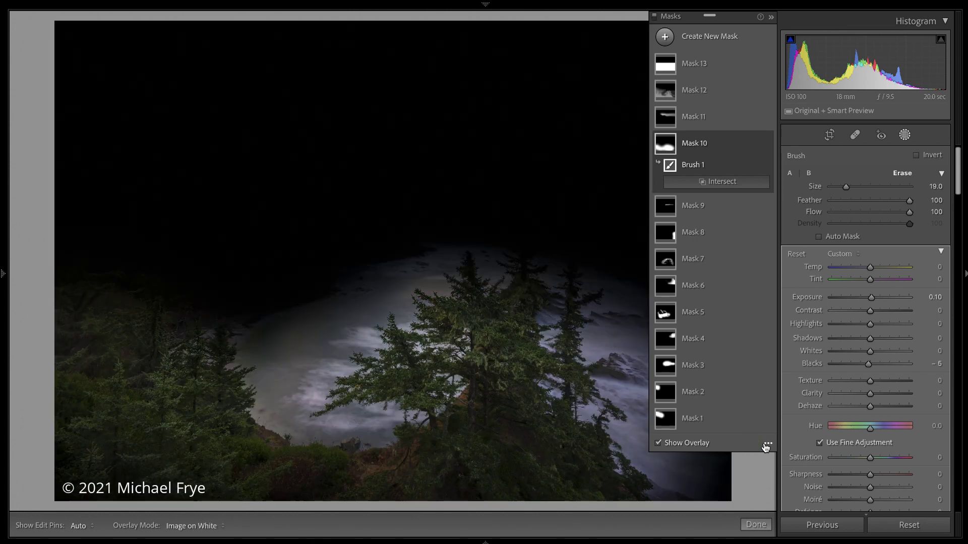
key("shift+o")
key("shift+o")
key("shift+o")
key("shift+o")
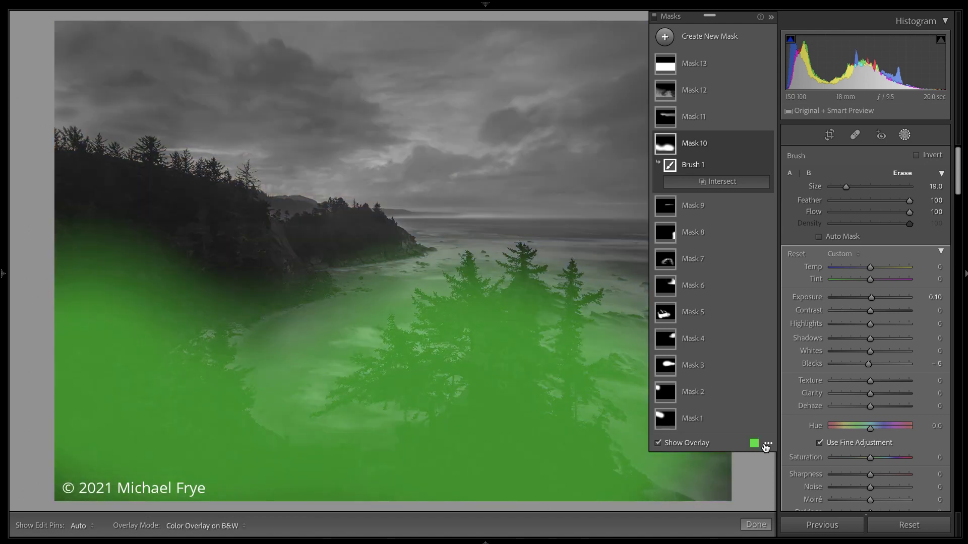
key("shift+o")
key("shift+o")
key("shift+o")
key("shift+o")
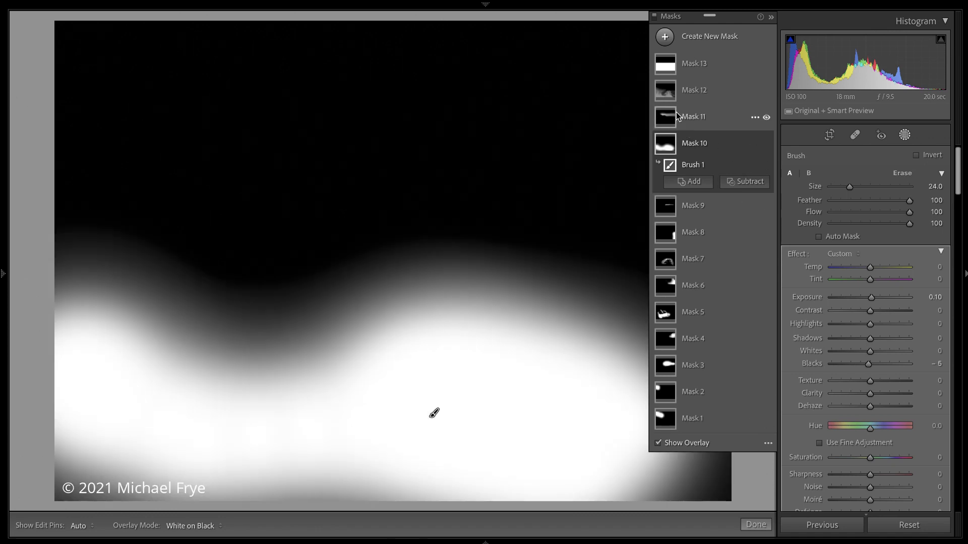
Select Mask 11, switch to Mask 13 and turn off its overlay.
left_click(676, 113)
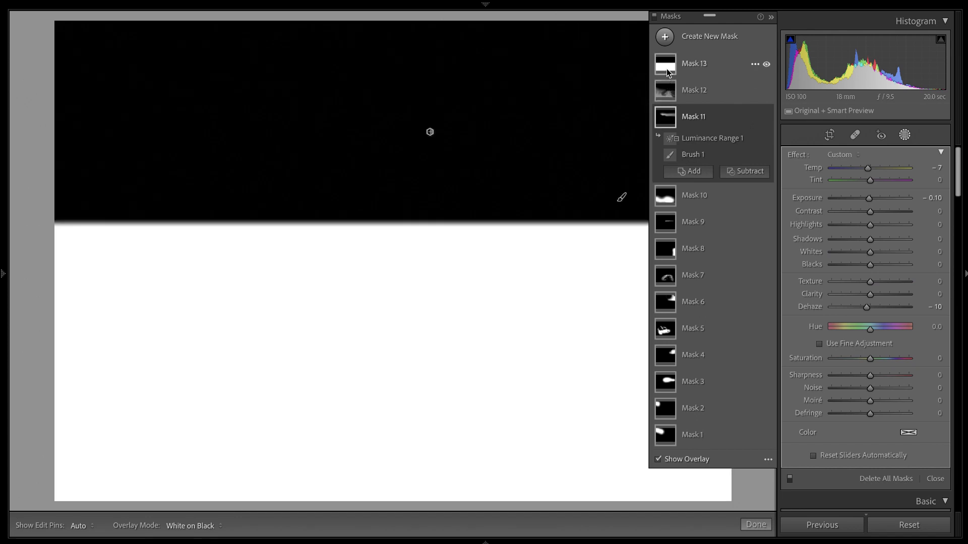
left_click(666, 68)
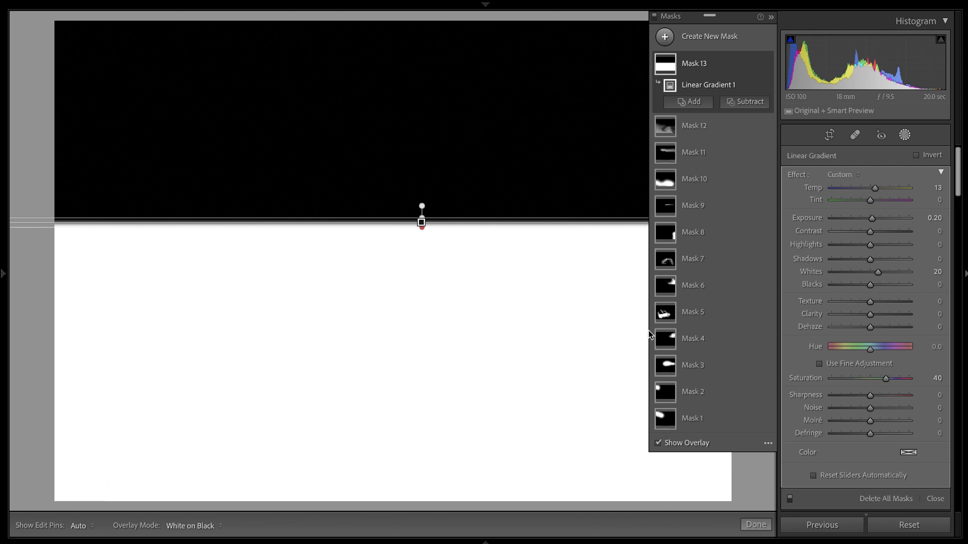
left_click(680, 442)
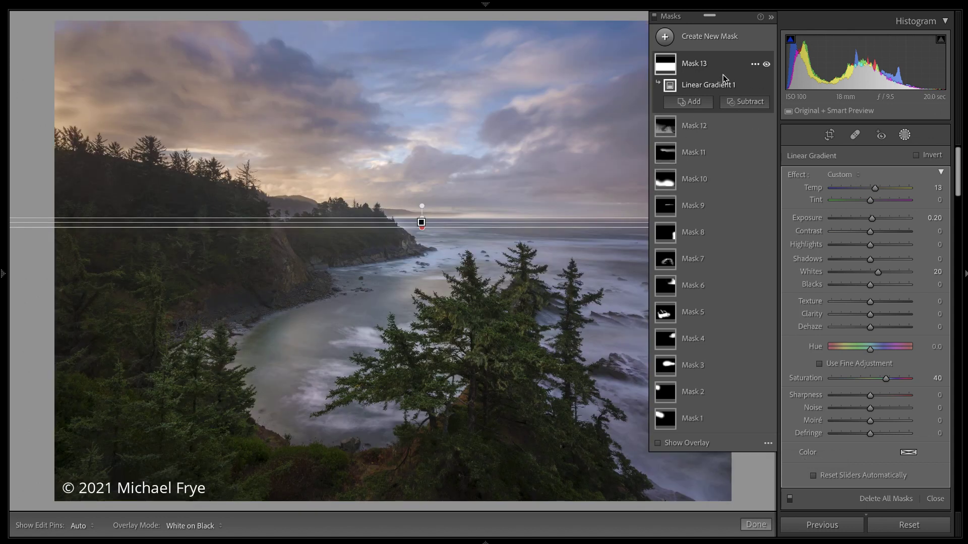
Rename Mask 13 as Lighten Foreground.
left_click(752, 66)
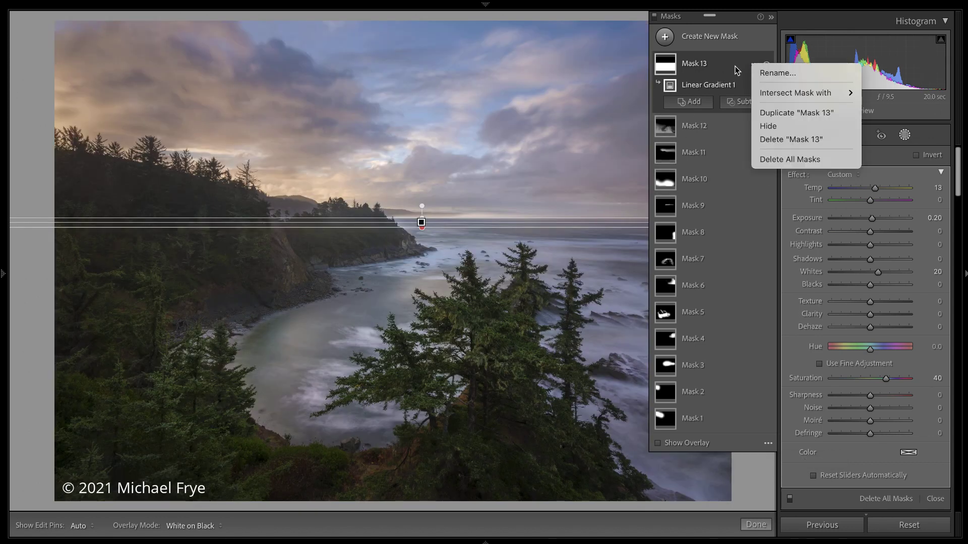
left_click(671, 70)
right_click(669, 67)
left_click(695, 73)
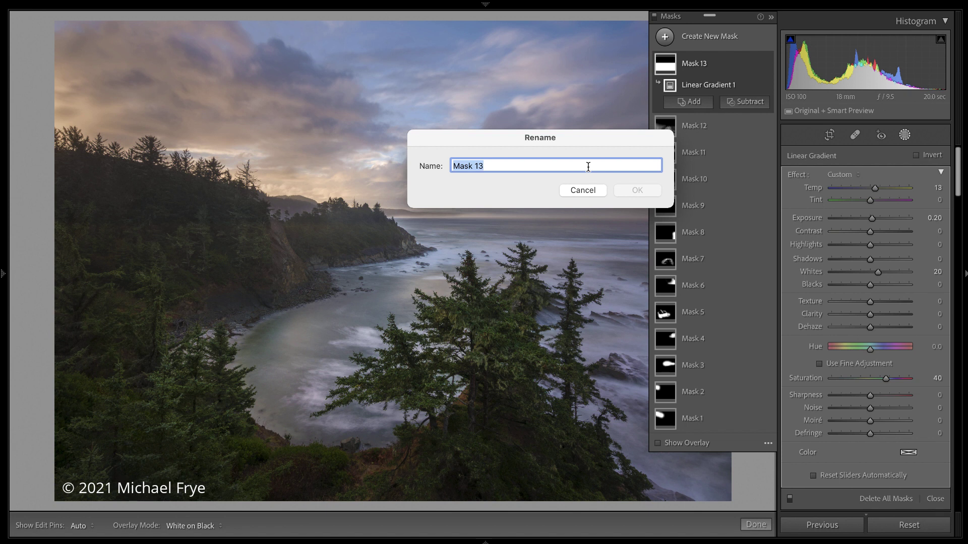
type("Lighten Foreground")
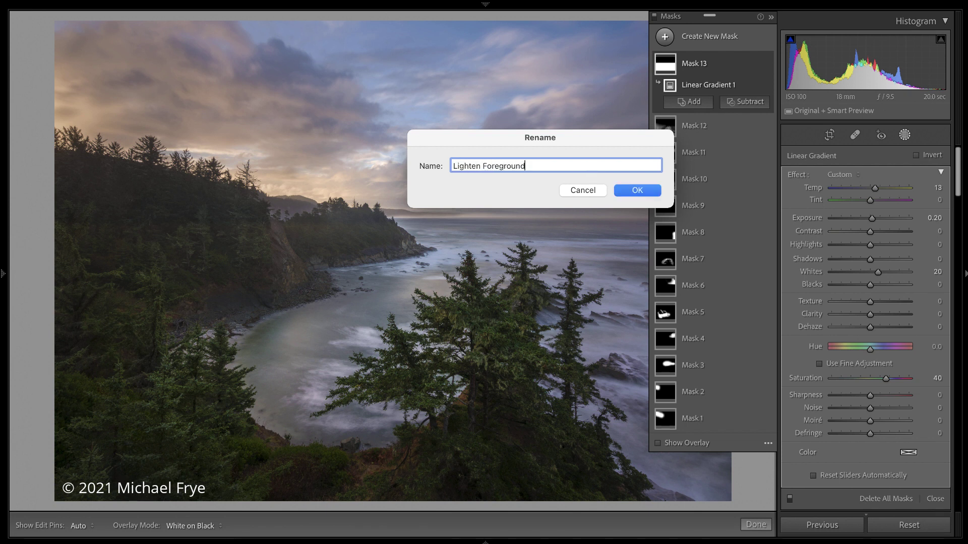
key("Return")
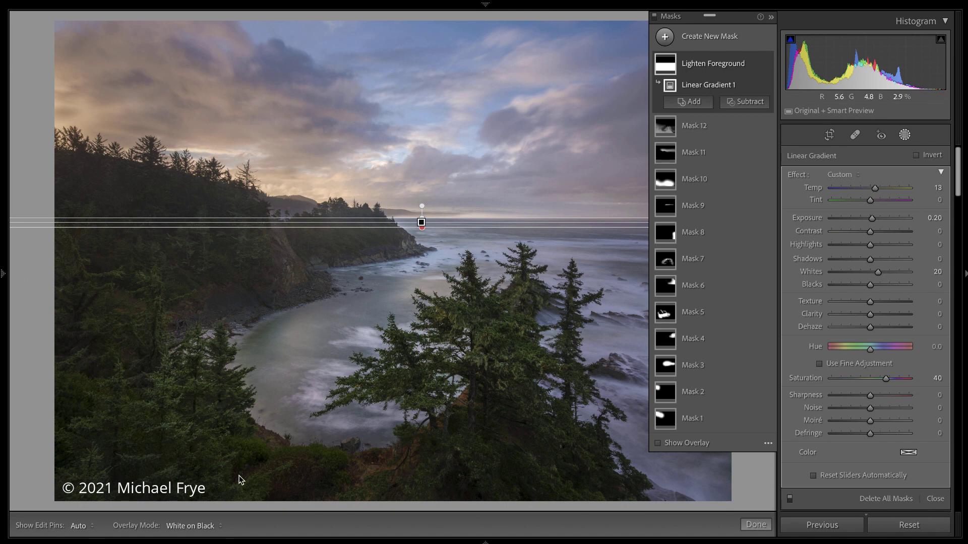
Set the overlay mode to Color Overlay, keep the edit pins on Auto and hide the overlay.
left_click(204, 526)
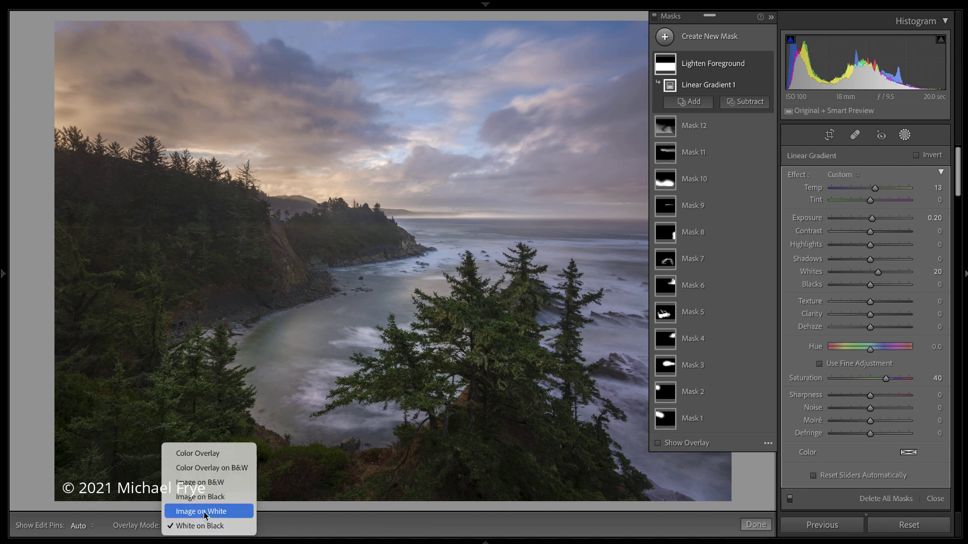
left_click(206, 455)
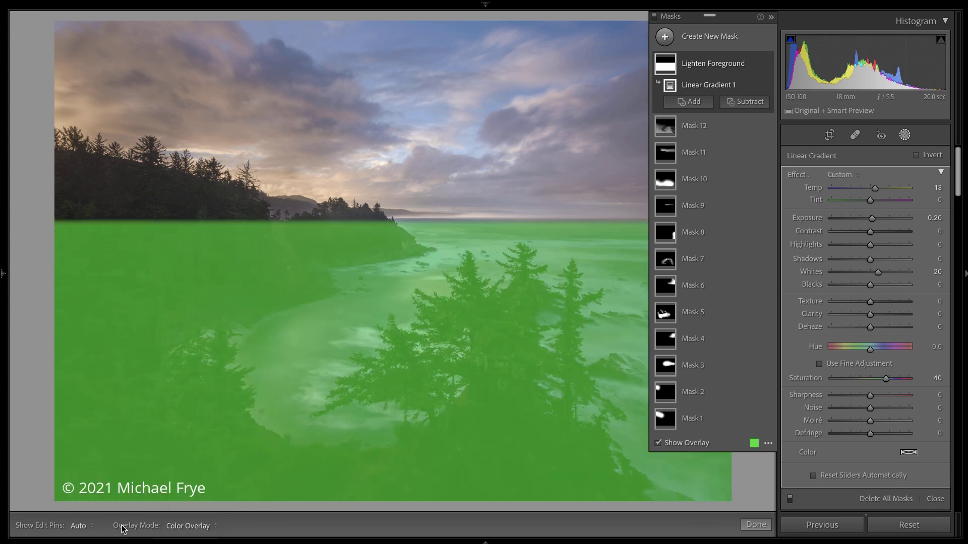
left_click(81, 527)
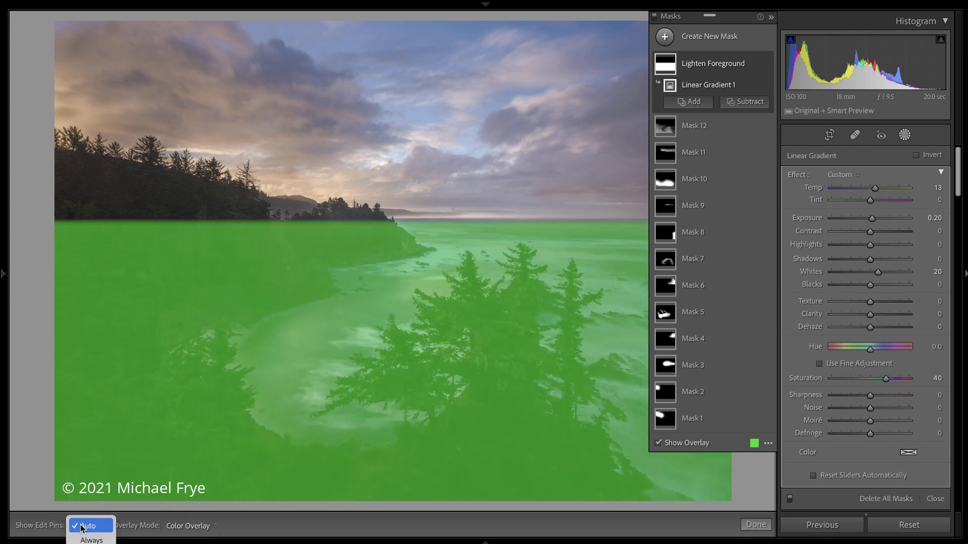
left_click(82, 526)
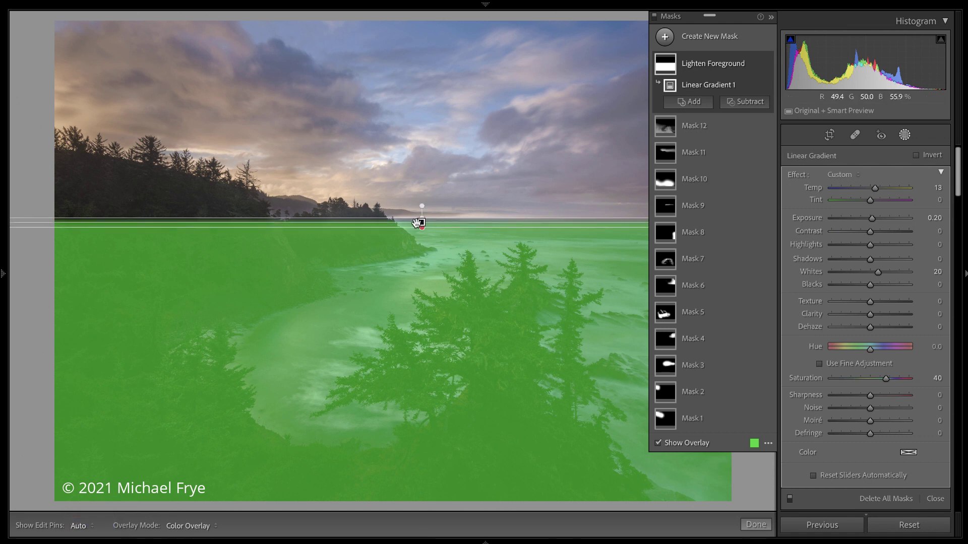
key("o")
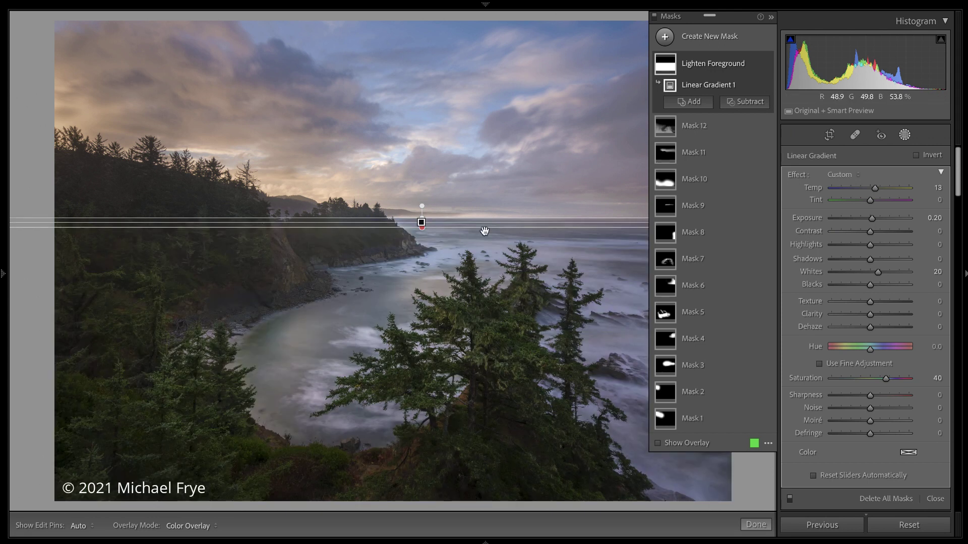
Preview the coverage of Mask 10, select it and review its brush settings and adjustments.
mouse_move(769, 258)
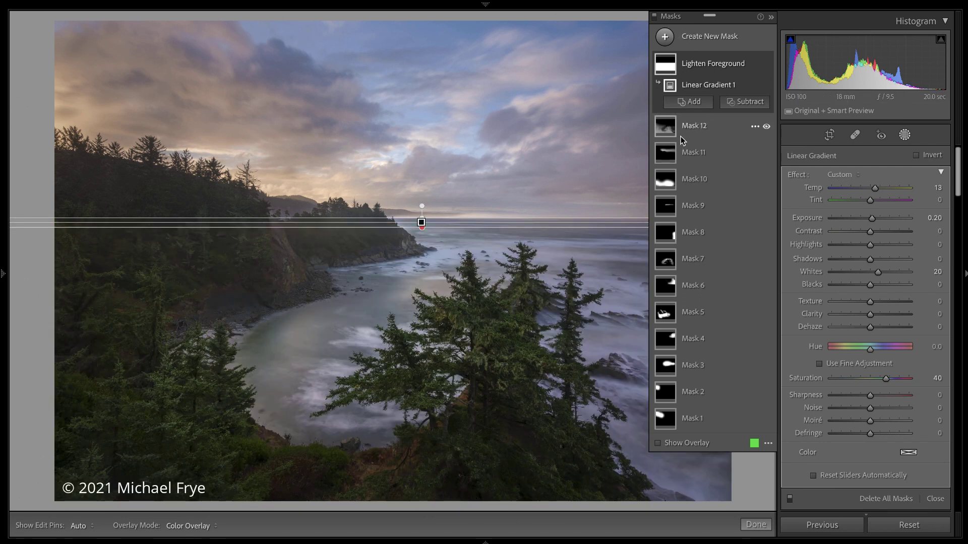
mouse_move(667, 70)
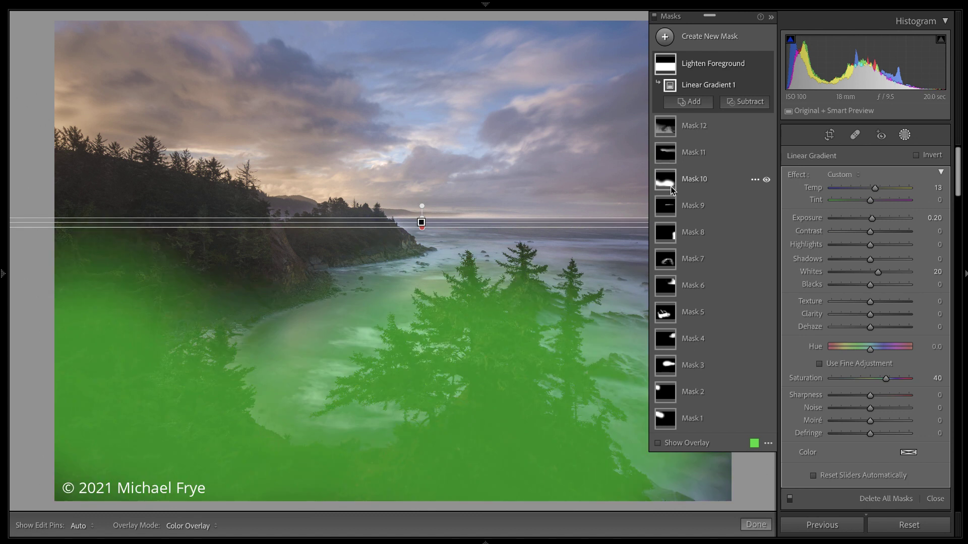
left_click(670, 186)
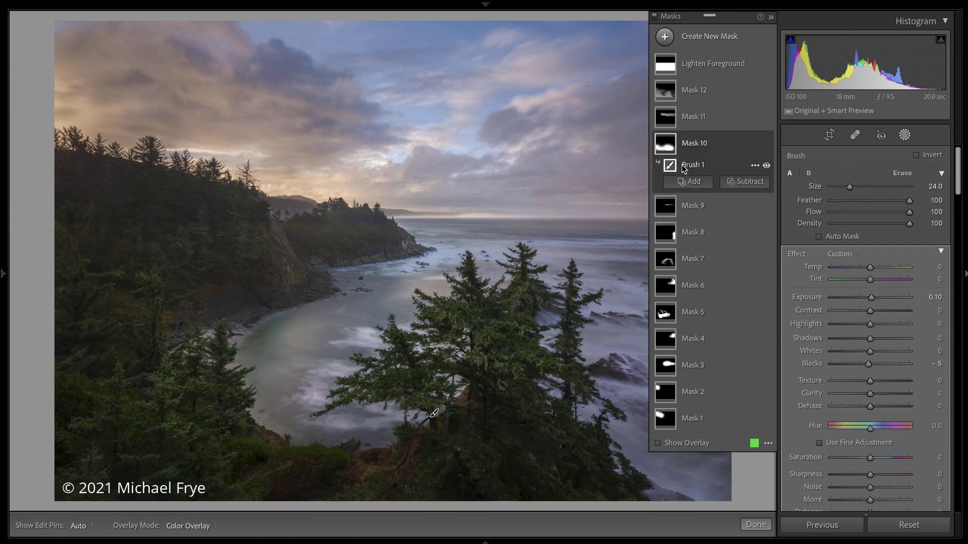
scroll(874, 310, "down", 2)
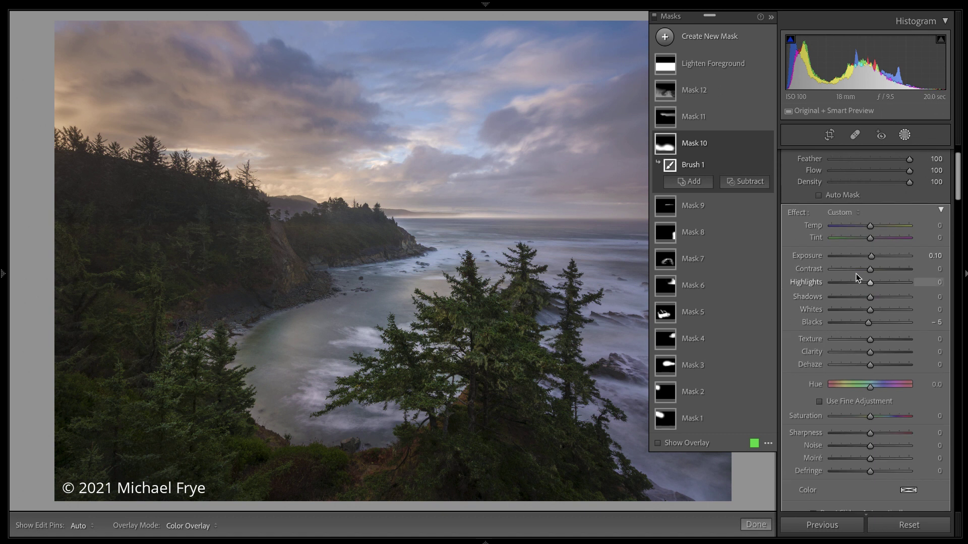
mouse_move(658, 145)
scroll(869, 240, "up", 2)
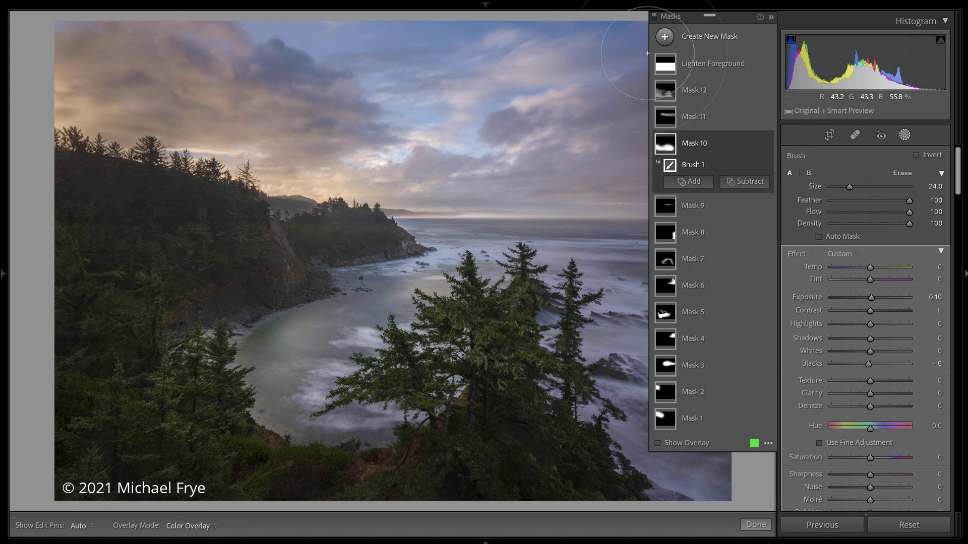
Start a new Radial Gradient mask.
left_click(664, 37)
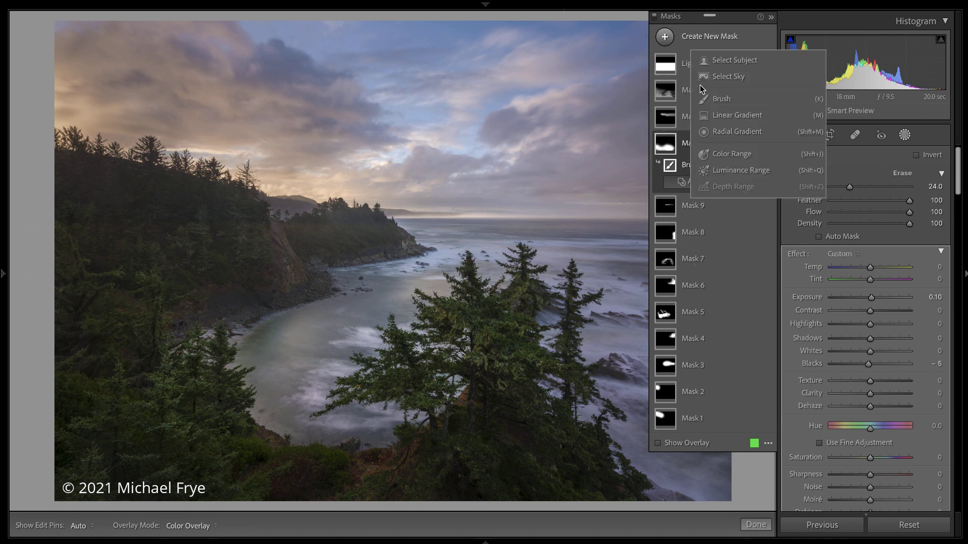
left_click(724, 132)
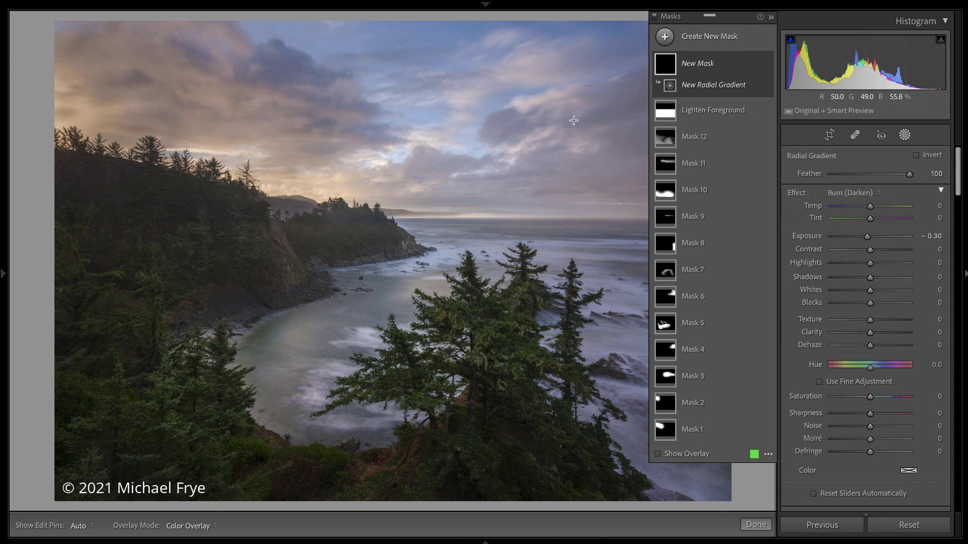
Move the Masks panel to the opposite side of the photo and back, and collapse it to its compact thumbnail view.
left_click_drag(736, 18, 164, 17)
left_click_drag(233, 25, 733, 20)
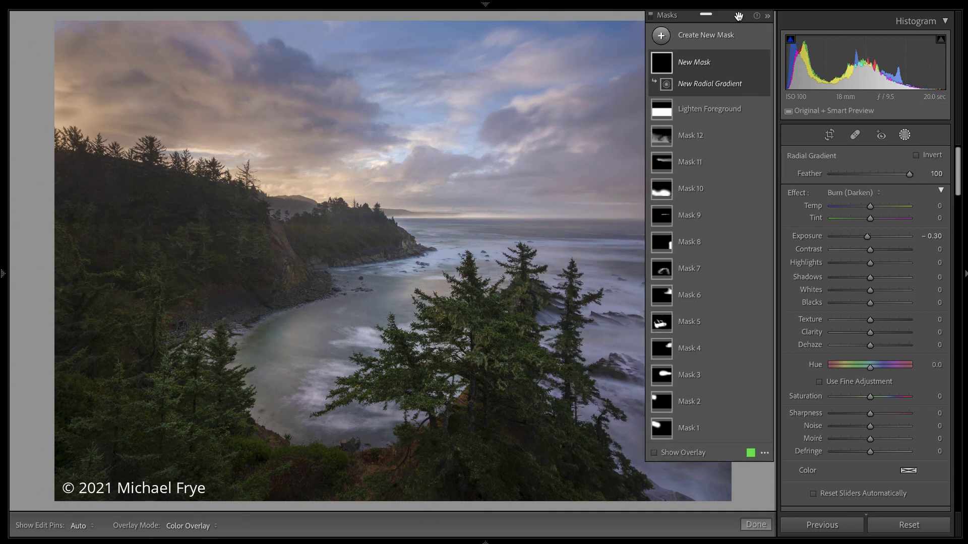
left_click(768, 17)
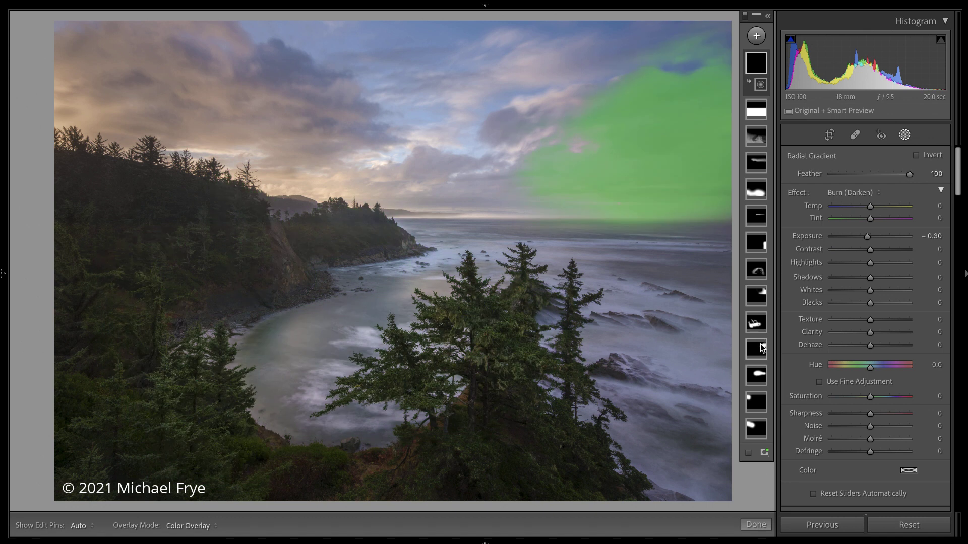
left_click(768, 17)
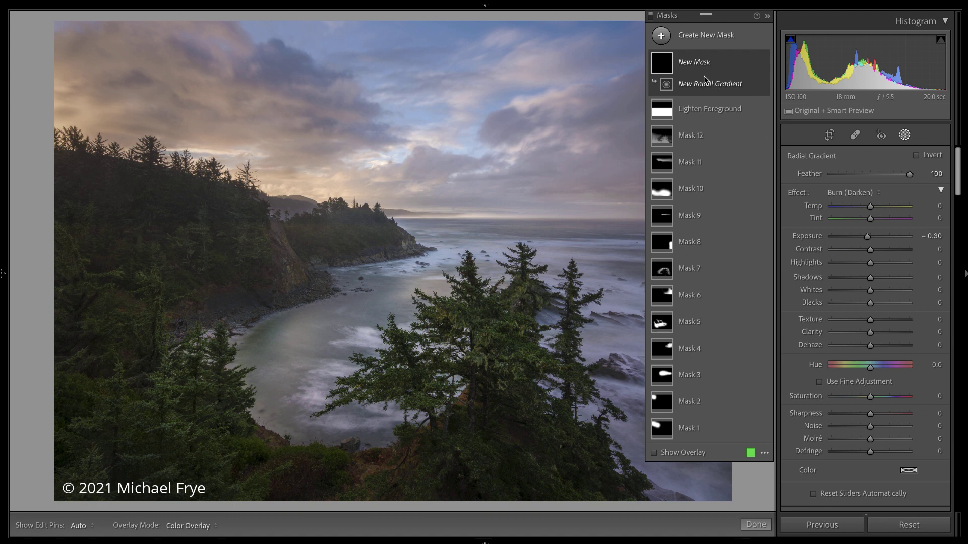
left_click(767, 17)
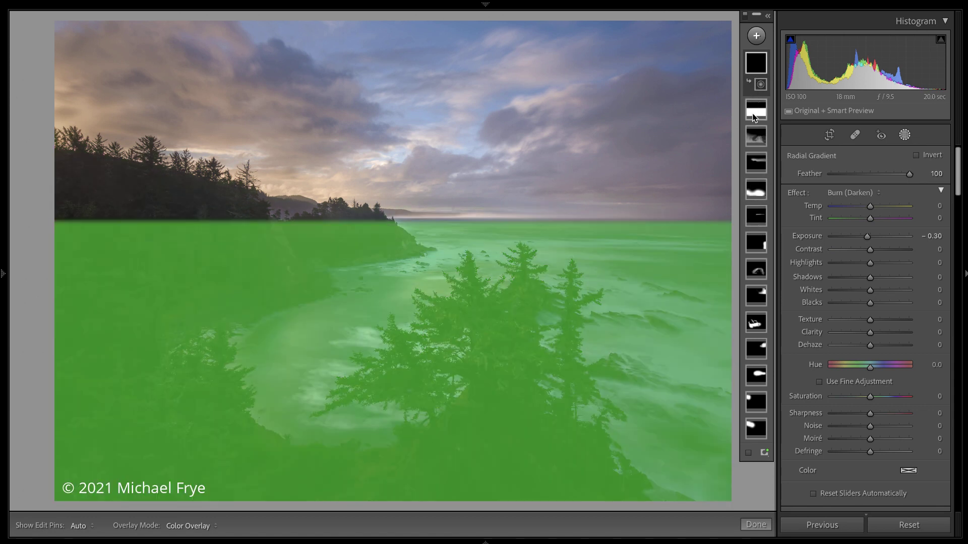
Select the Lighten Foreground mask from its thumbnail, and then Mask 12 with its Luminance Range component.
left_click(755, 118)
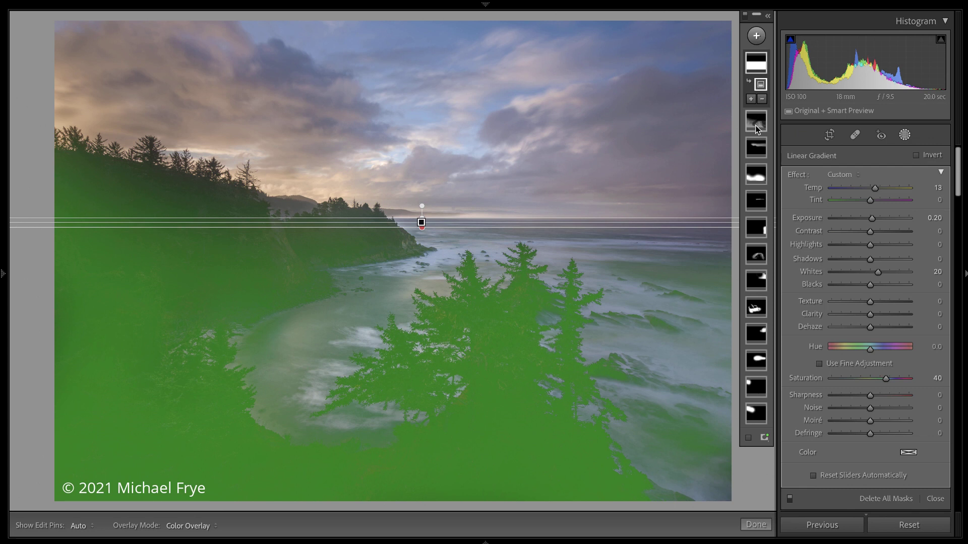
left_click(755, 123)
left_click(760, 111)
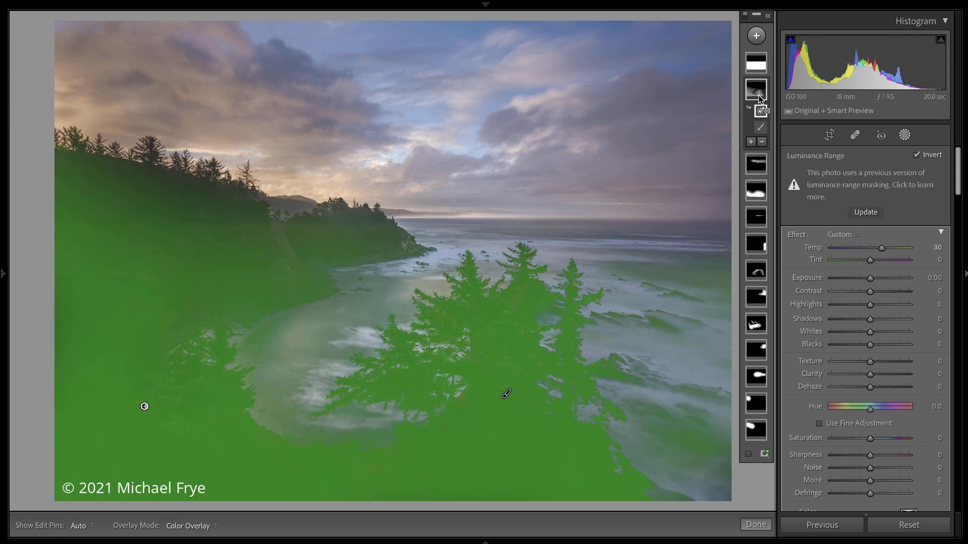
right_click(757, 90)
left_click(750, 92)
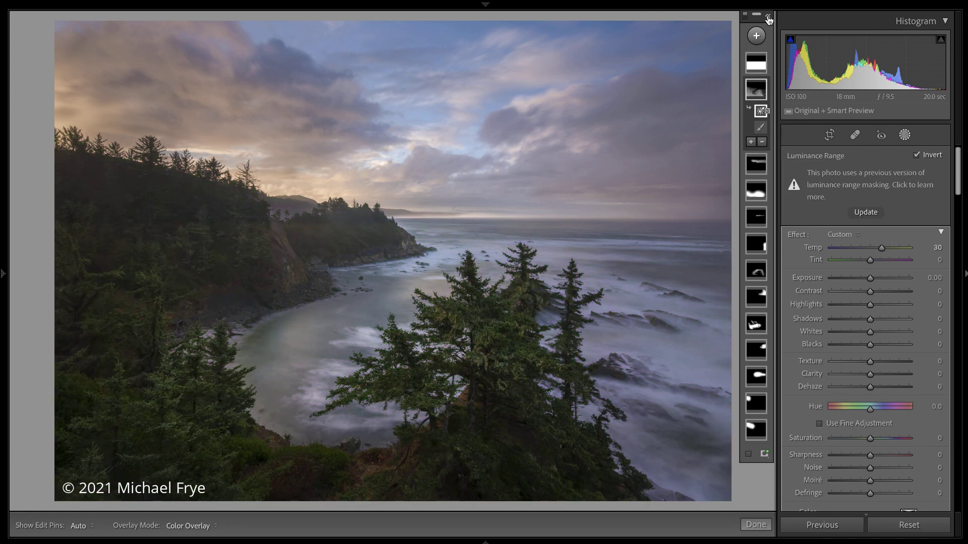
Expand the Masks panel, dock it directly below the tool strip and select Mask 5 in its list.
left_click(767, 17)
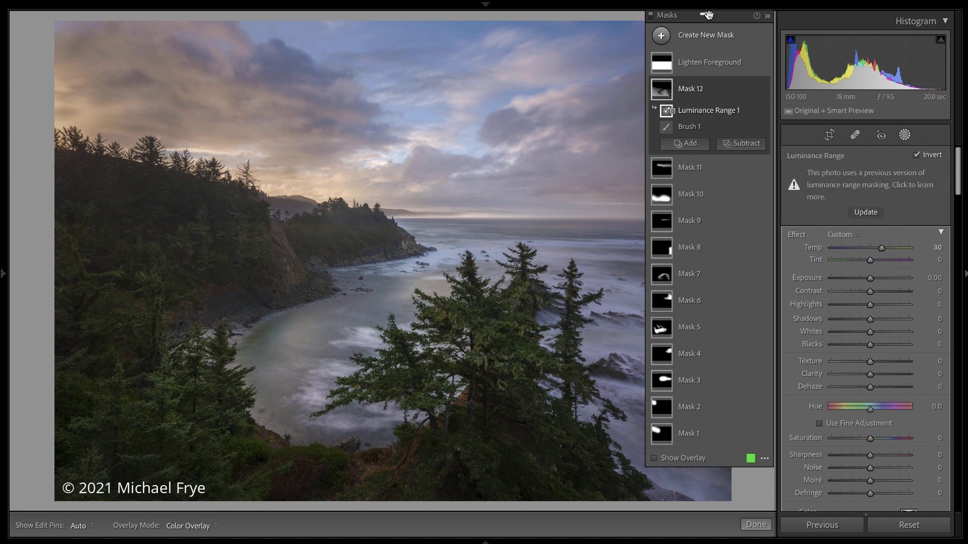
left_click_drag(703, 16, 852, 153)
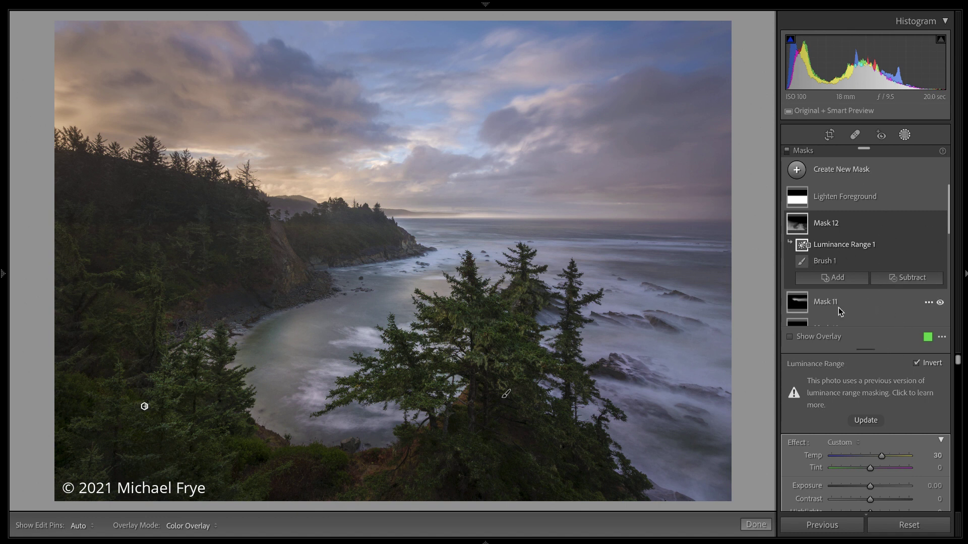
scroll(837, 252, "down", 5)
left_click(797, 208)
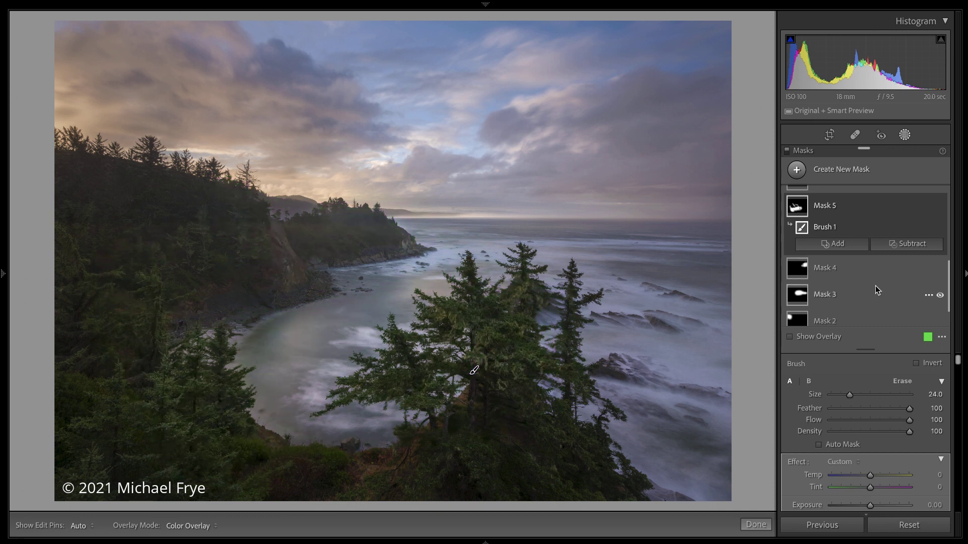
Look through the docked mask list and the brush and effect settings of Mask 5 beneath it.
scroll(851, 225, "up", 8)
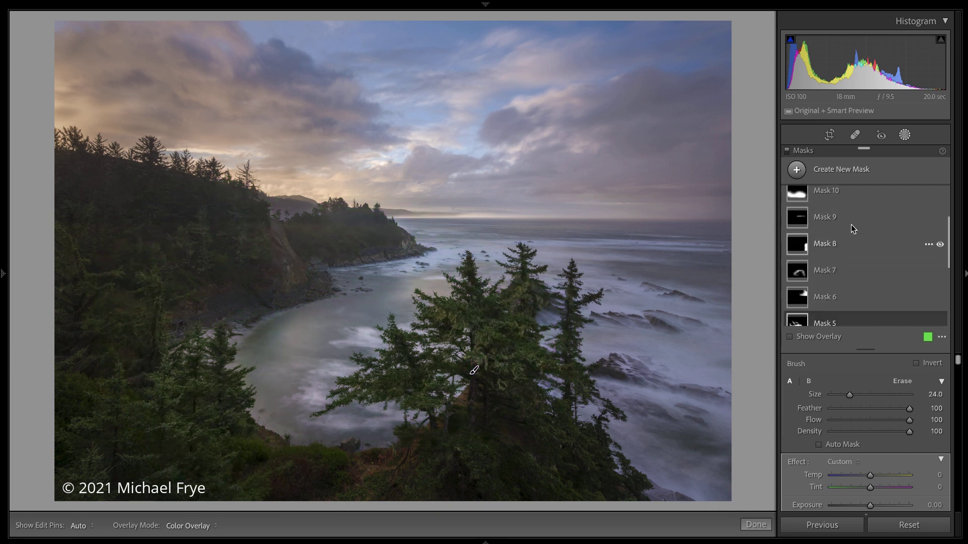
scroll(851, 224, "down", 8)
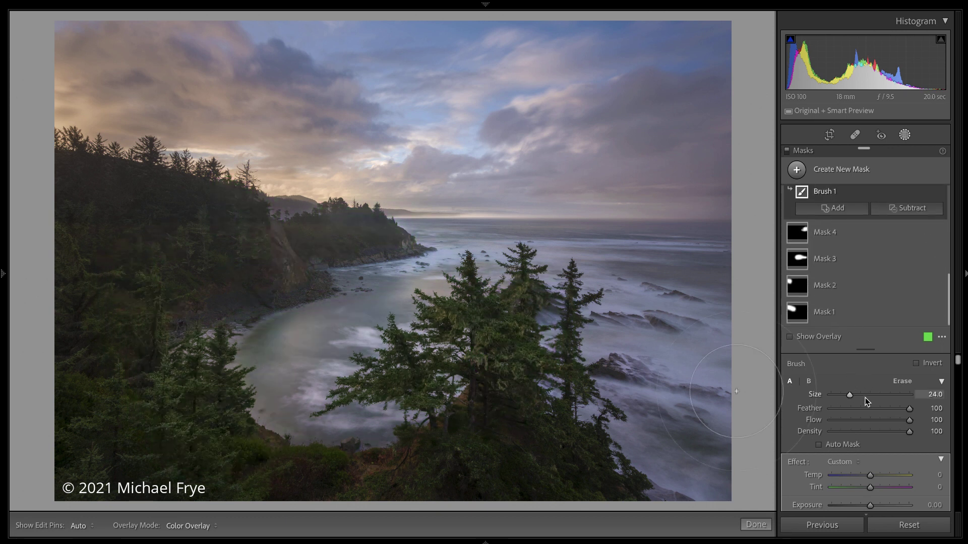
scroll(864, 396, "down", 1)
scroll(864, 396, "down", 5)
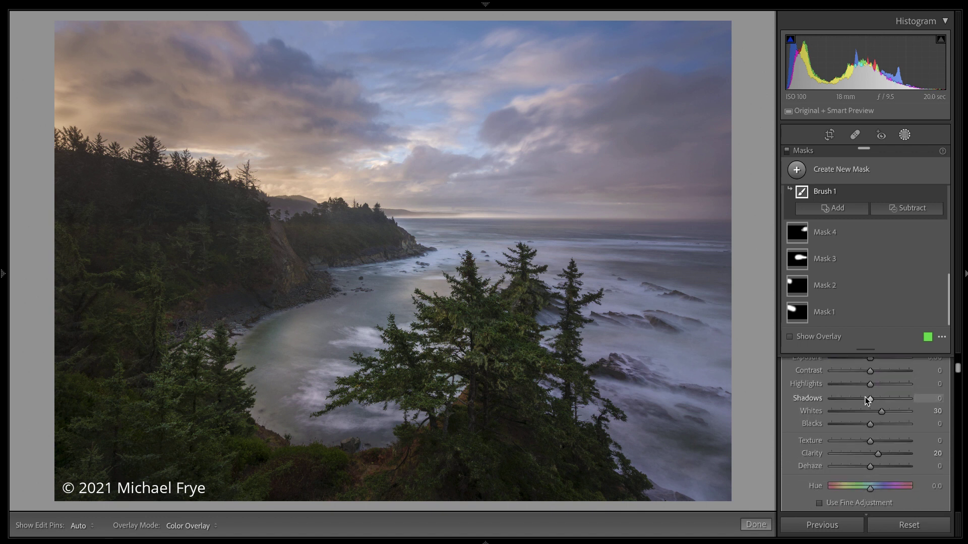
scroll(865, 399, "down", 3)
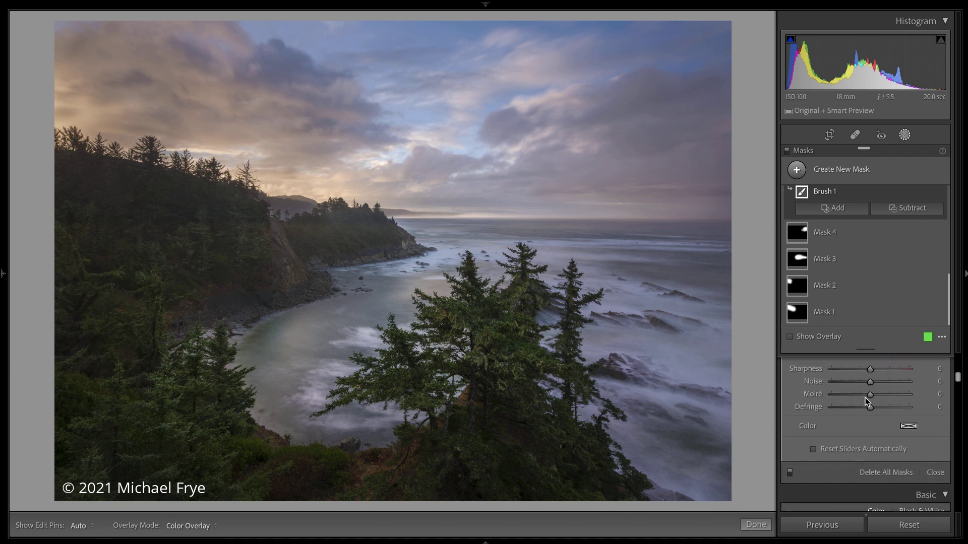
scroll(865, 401, "up", 7)
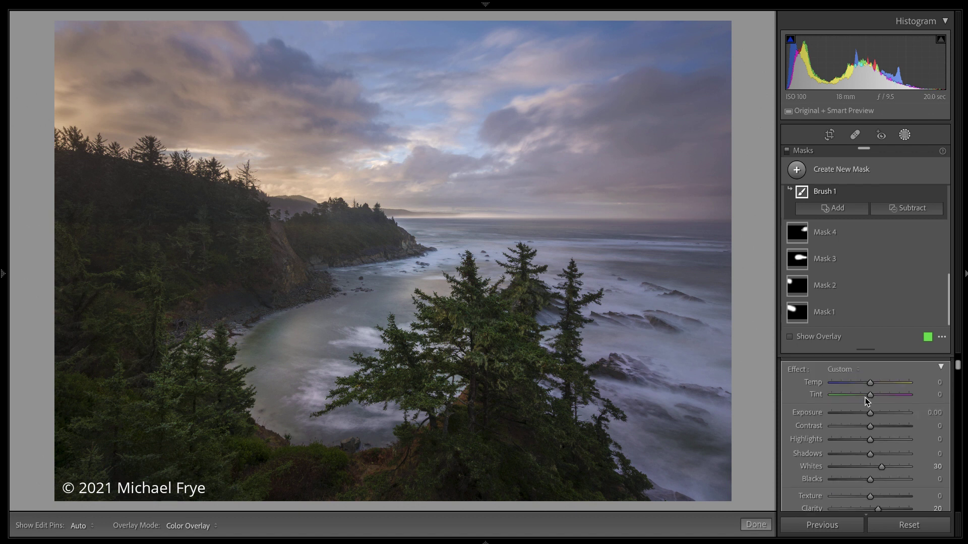
scroll(865, 398, "down", 1)
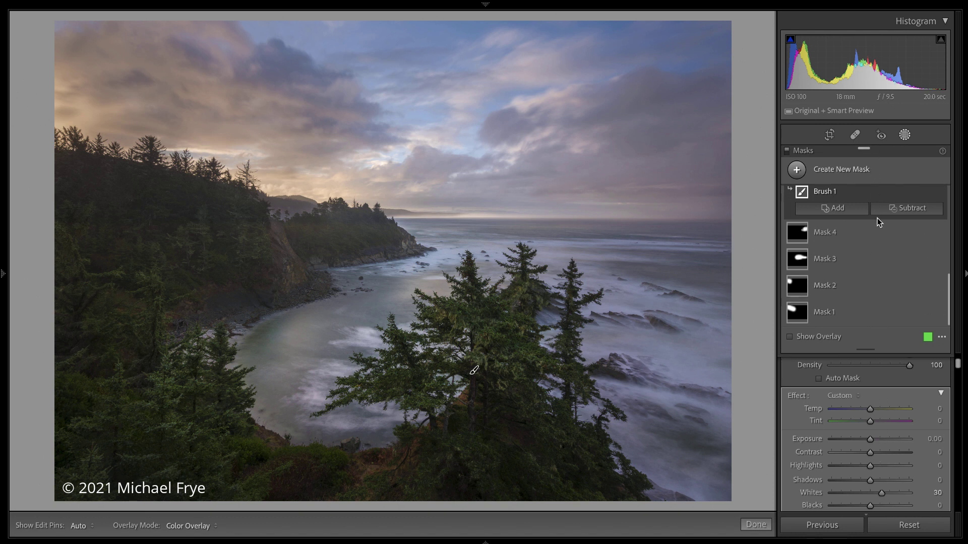
scroll(883, 222, "up", 5)
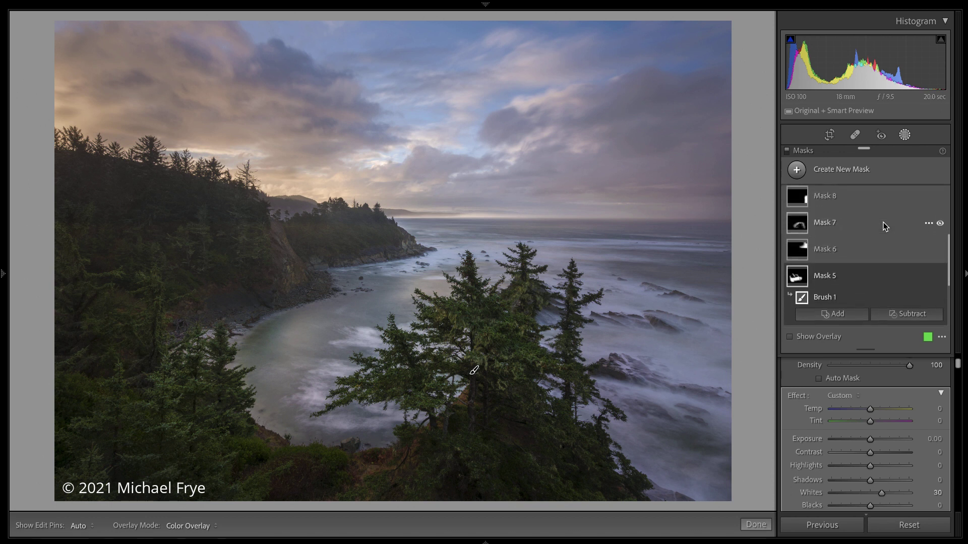
scroll(883, 223, "down", 5)
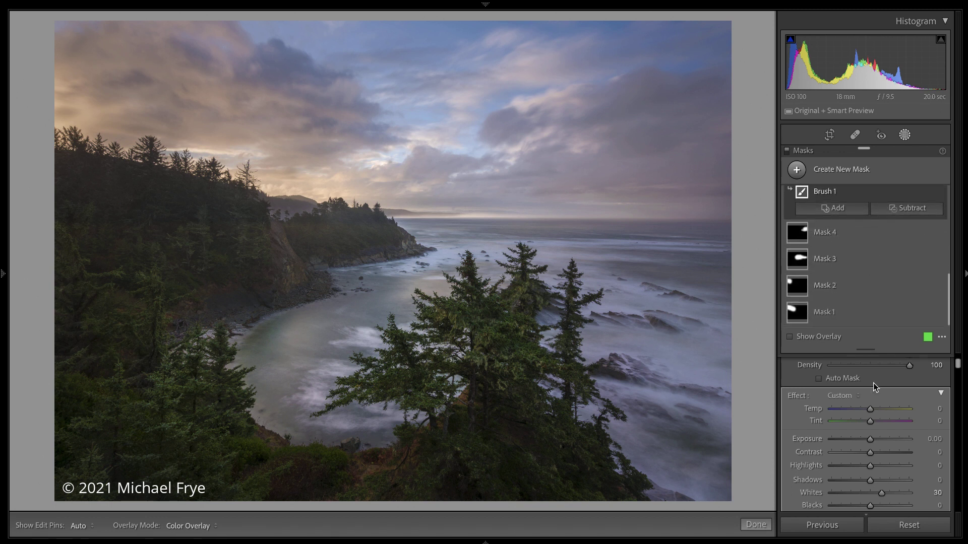
scroll(873, 386, "down", 1)
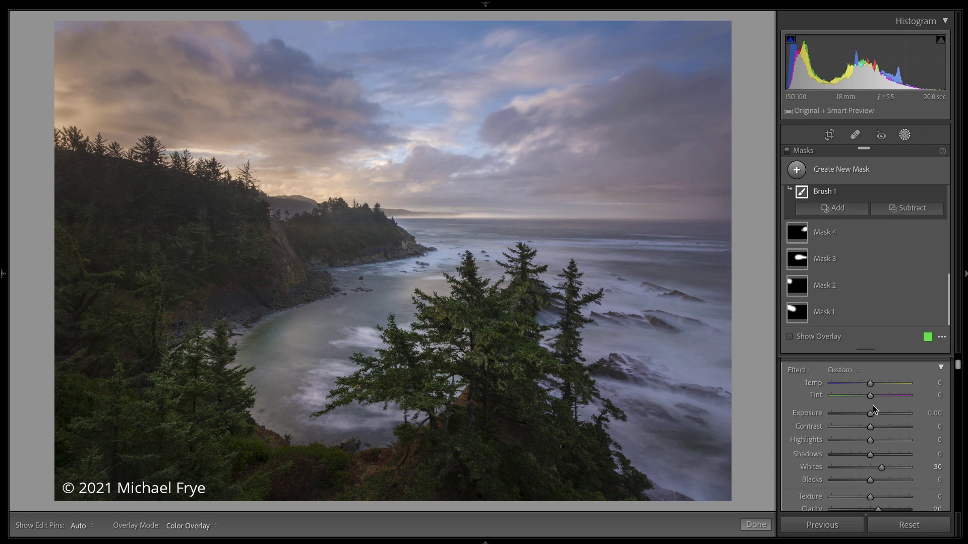
scroll(845, 193, "up", 1)
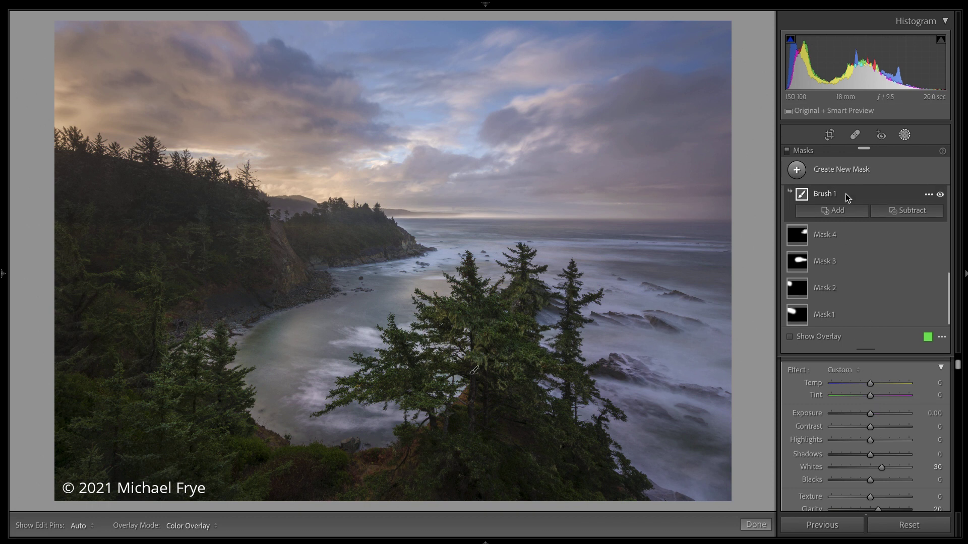
Undock the Masks panel and float it over the photo beside the adjustment settings.
mouse_move(863, 150)
left_mouse_down()
mouse_move(711, 10)
mouse_move(726, 11)
mouse_move(728, 24)
mouse_move(834, 104)
mouse_move(857, 146)
mouse_move(881, 151)
mouse_move(863, 150)
left_mouse_up()
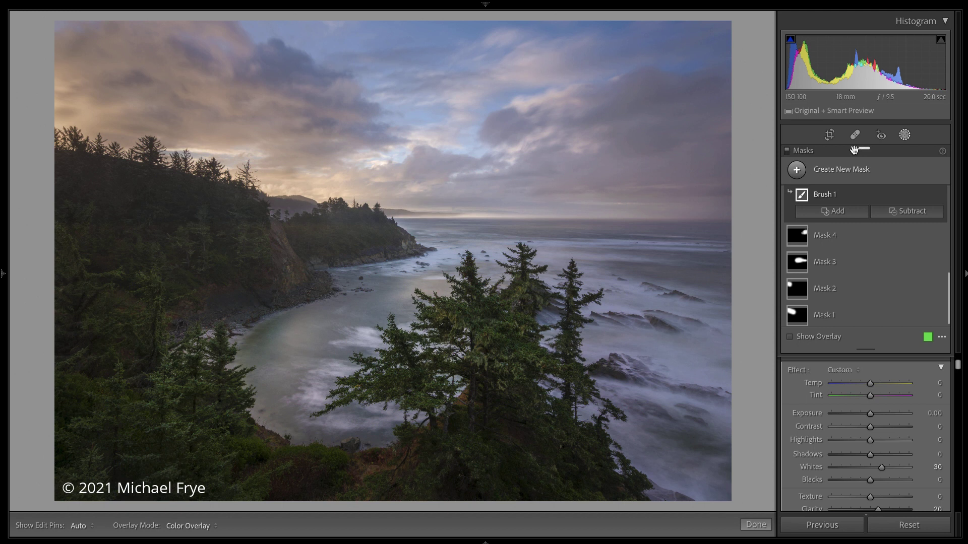
left_click_drag(862, 150, 711, 16)
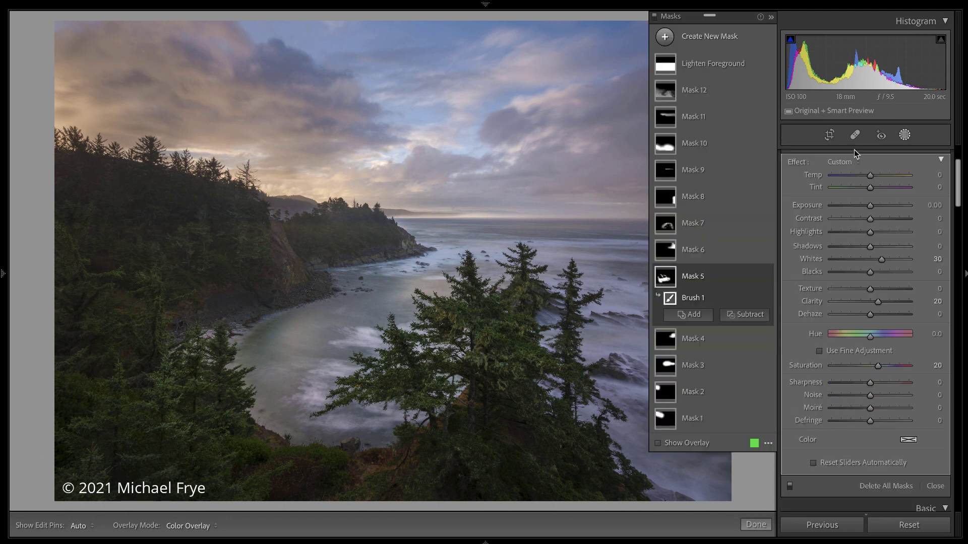
double_click(701, 19)
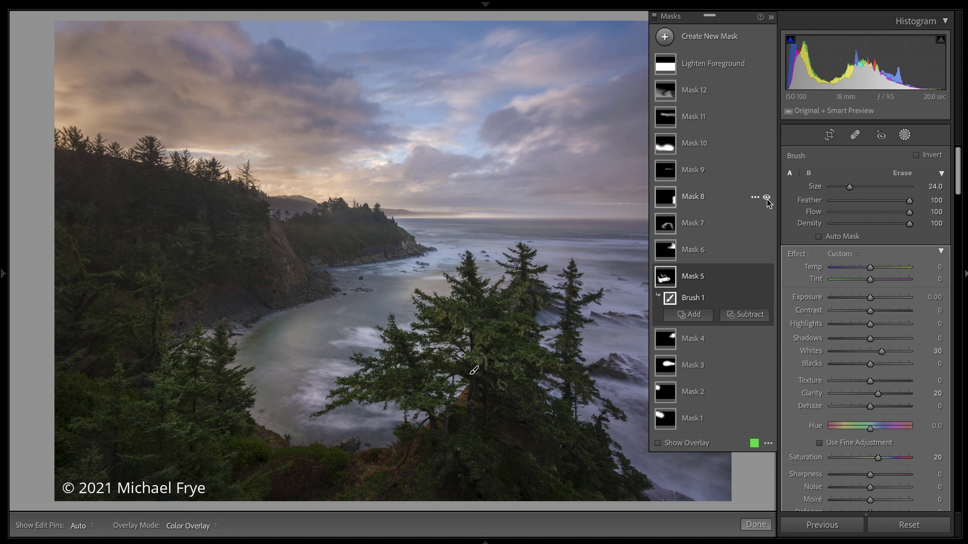
Hide and show Mask 8's effect, and view the available overlay modes without changing the current one.
left_click(766, 197)
left_click(767, 198)
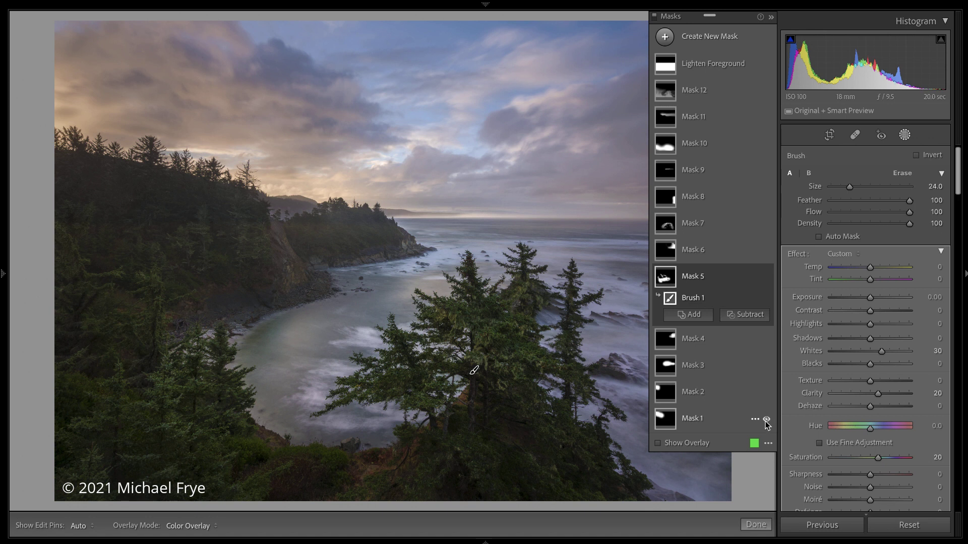
left_click(766, 445)
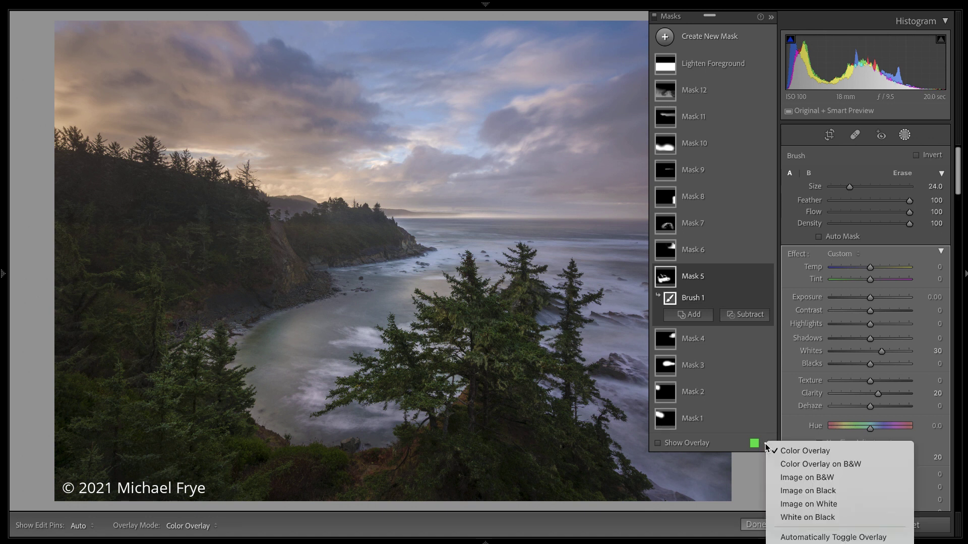
left_click(767, 445)
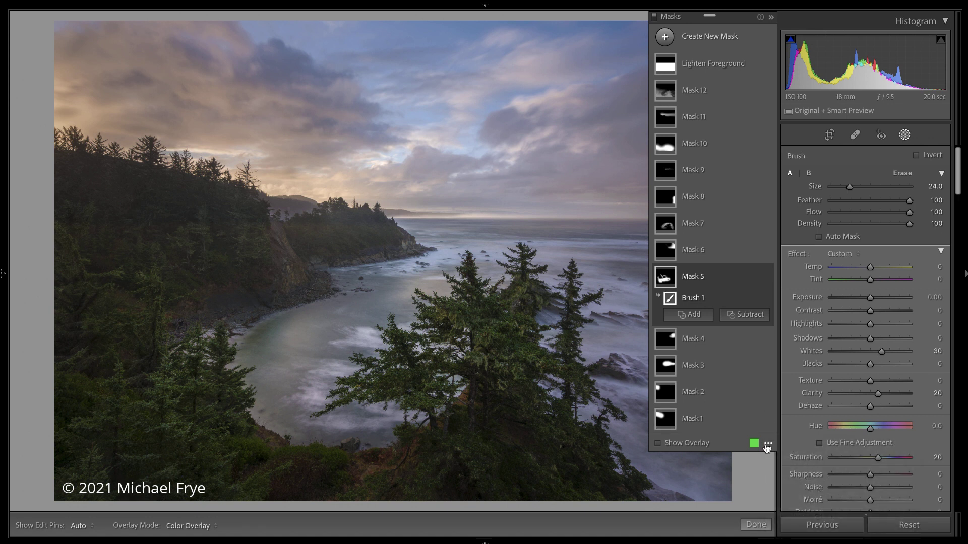